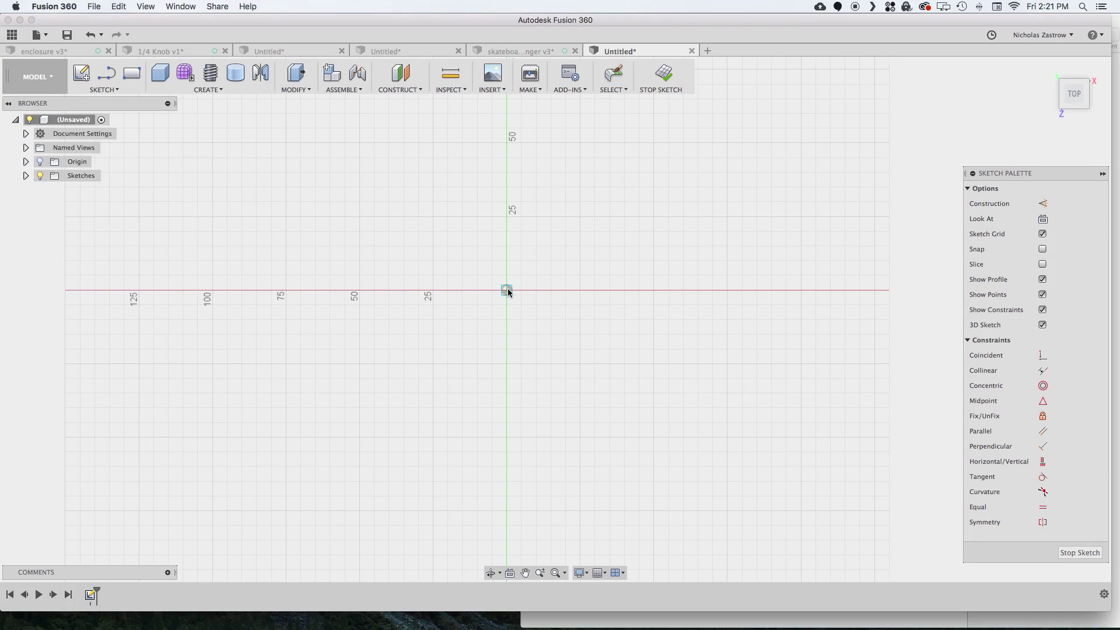
- Draw an ellipse centred on the origin with its long axis vertical
{"action": "left_click", "coordinate": [507, 290]}
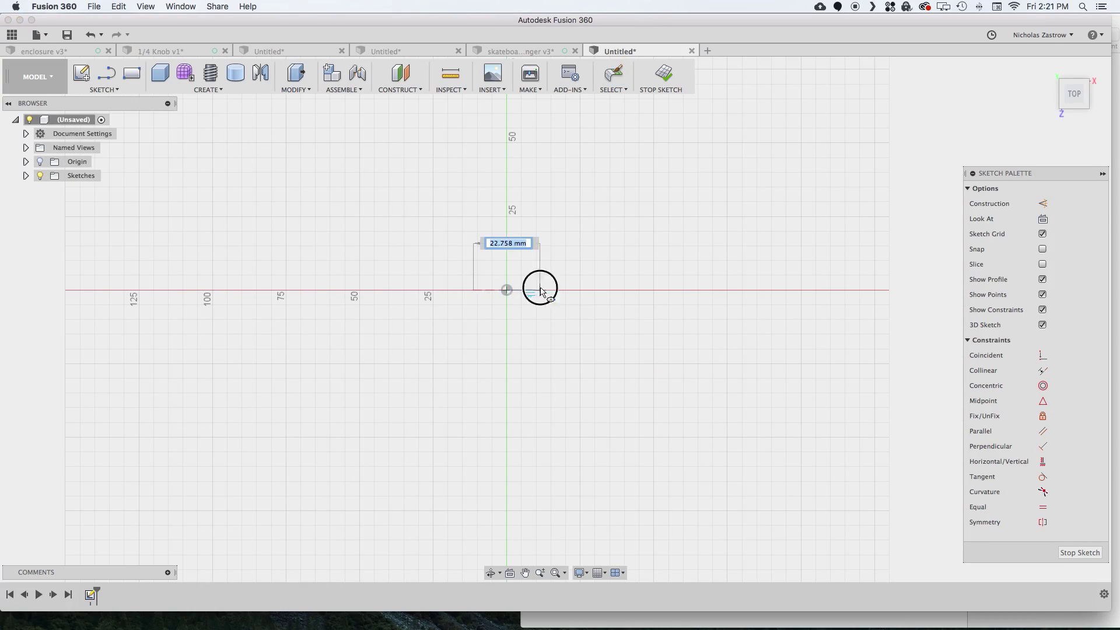
{"action": "left_click", "coordinate": [541, 290]}
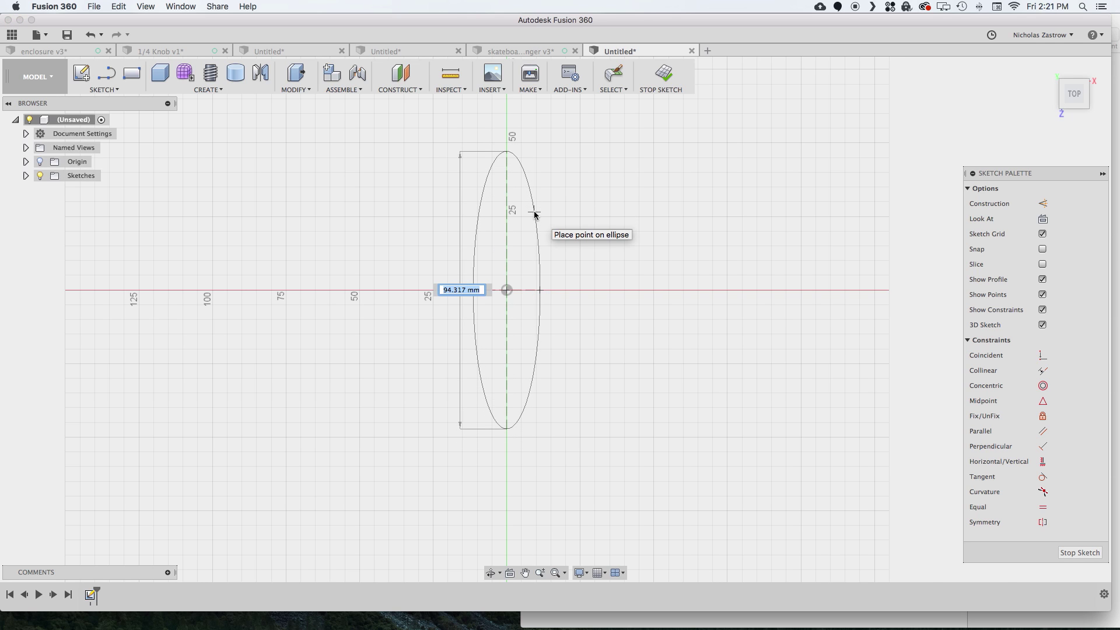
{"action": "left_click", "coordinate": [533, 232]}
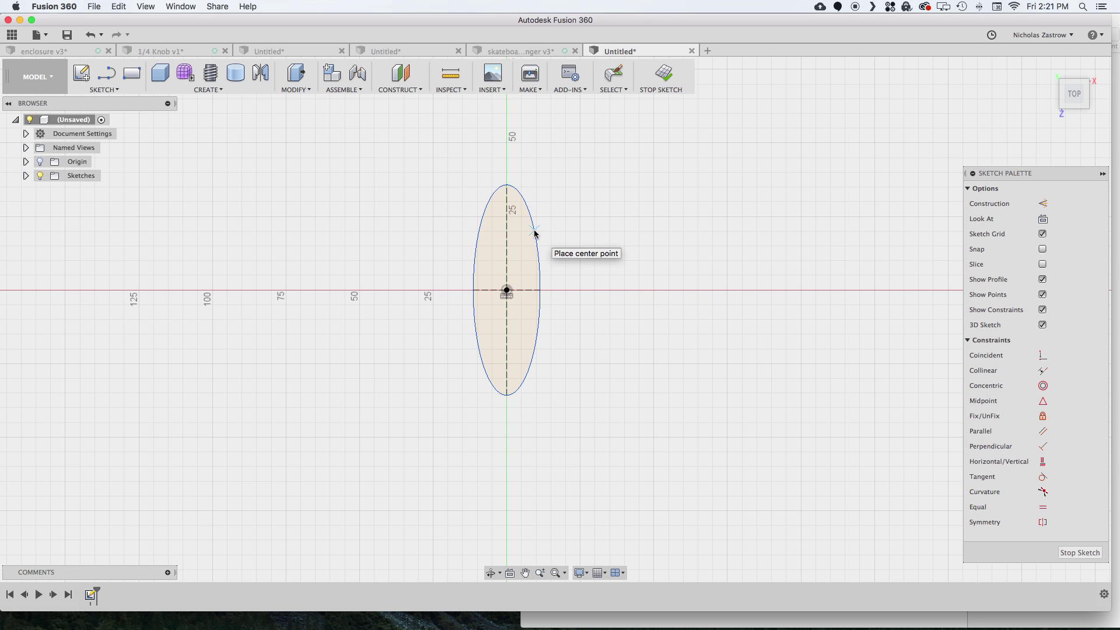
- Dimension the ellipse 25 mm wide and 75 mm tall
{"action": "key", "text": "d"}
{"action": "left_click", "coordinate": [516, 290]}
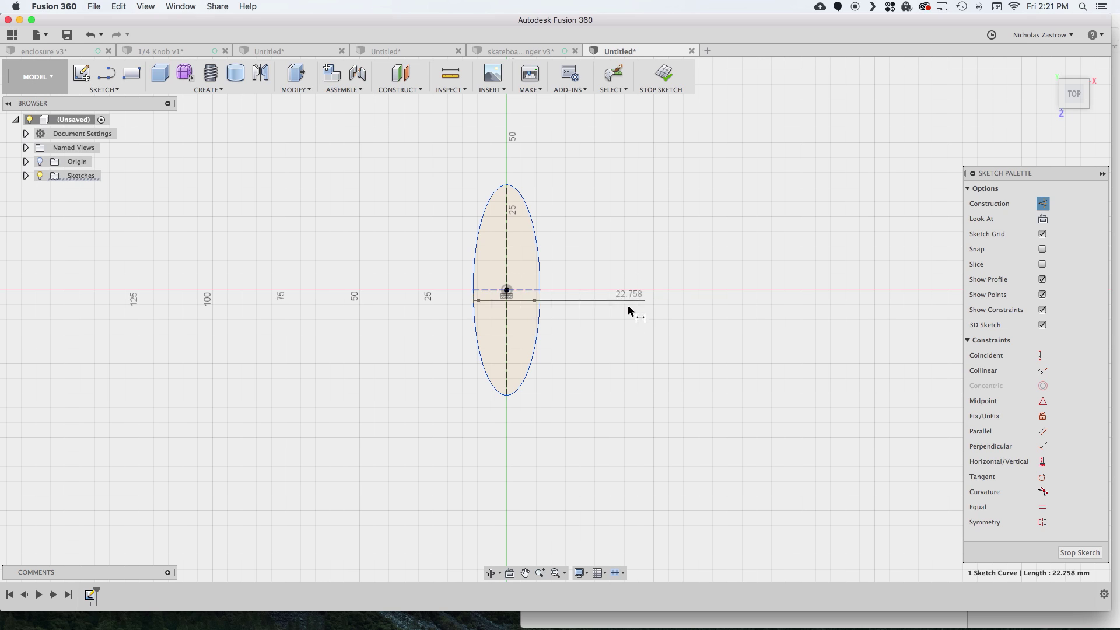
{"action": "left_click", "coordinate": [575, 469]}
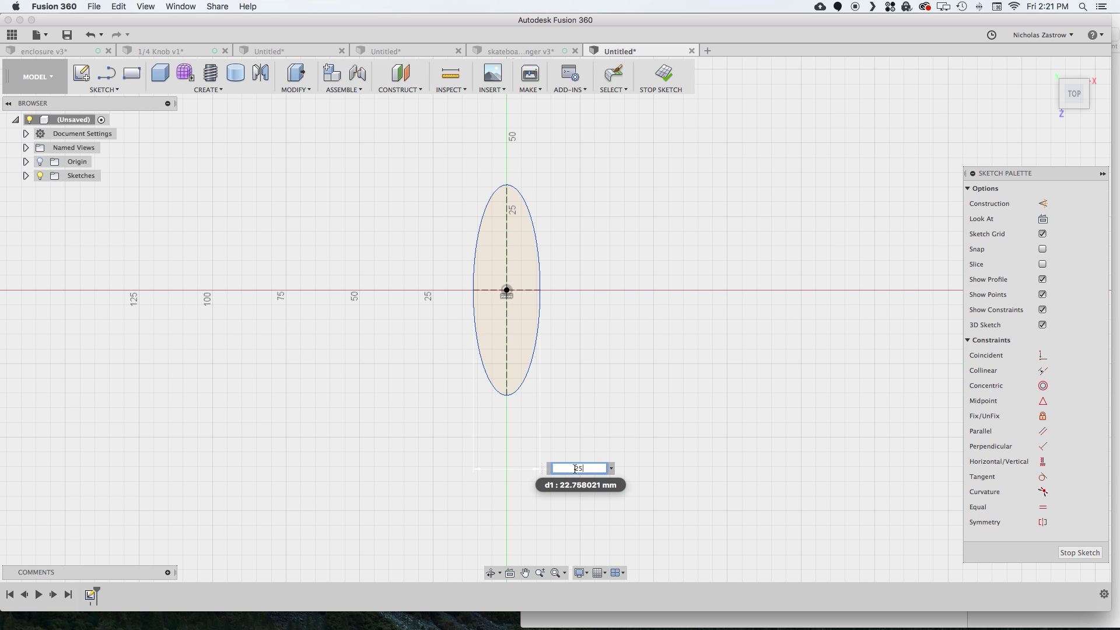
{"action": "type", "text": "25"}
{"action": "key", "text": "Return"}
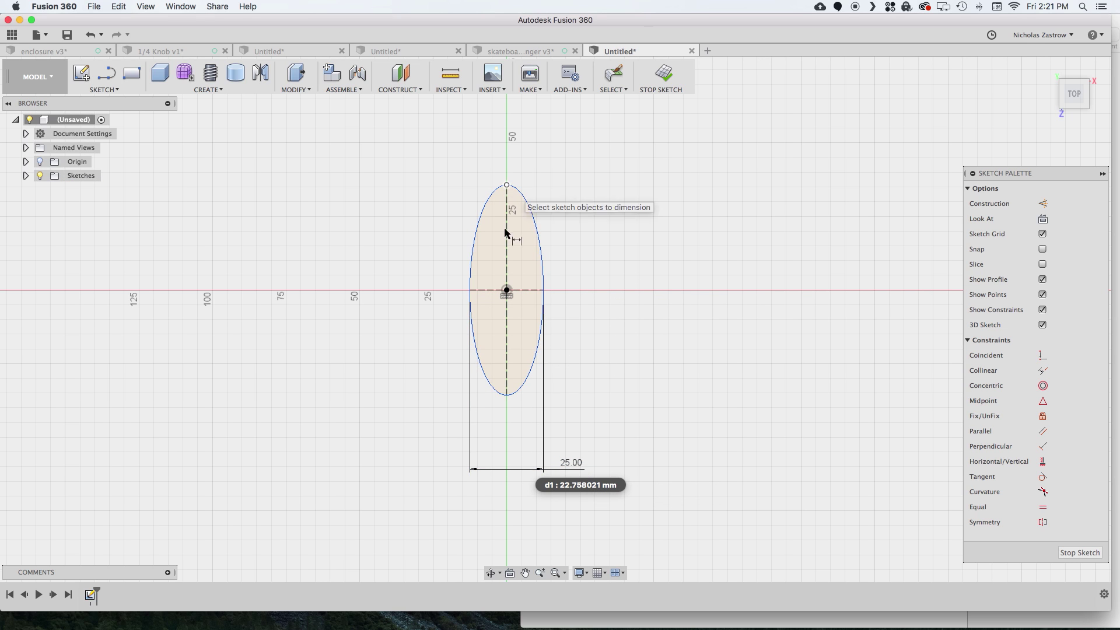
{"action": "left_click", "coordinate": [506, 395]}
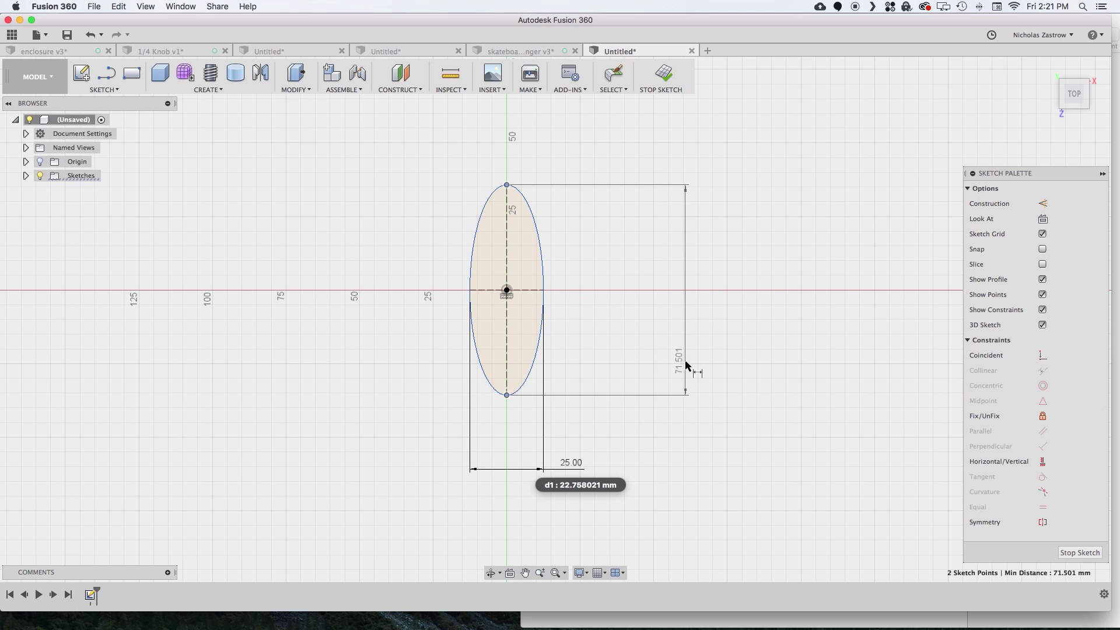
{"action": "left_click", "coordinate": [687, 364]}
{"action": "type", "text": "75"}
{"action": "key", "text": "Return"}
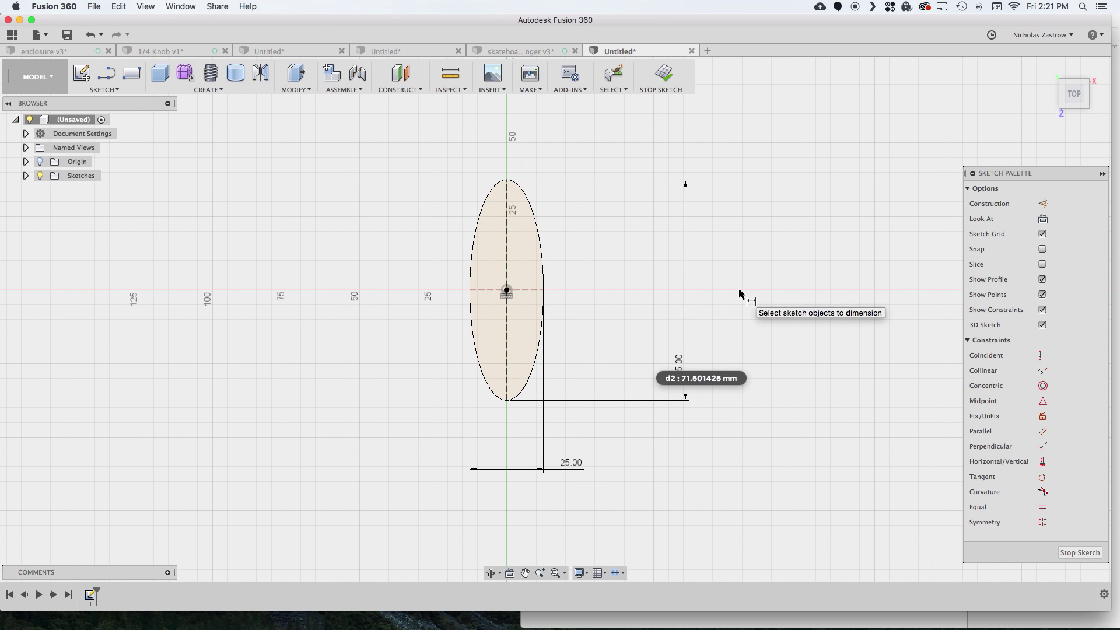
- Draw concentric 3.5 mm and 7.75 mm circles on the axis near the ellipse's top
{"action": "key", "text": "c"}
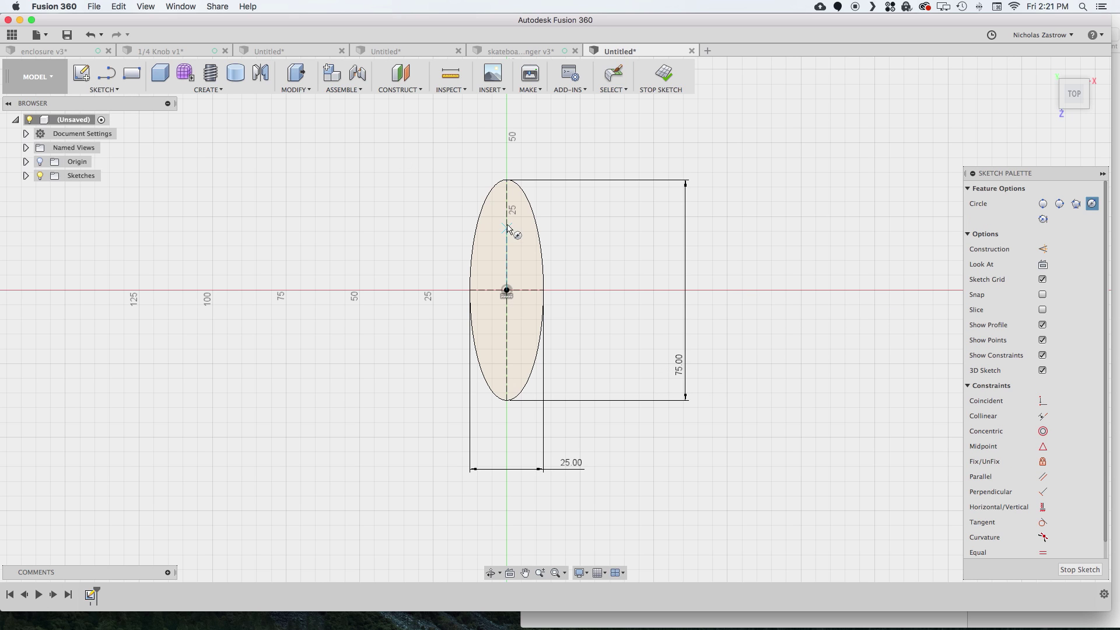
{"action": "left_click", "coordinate": [508, 220]}
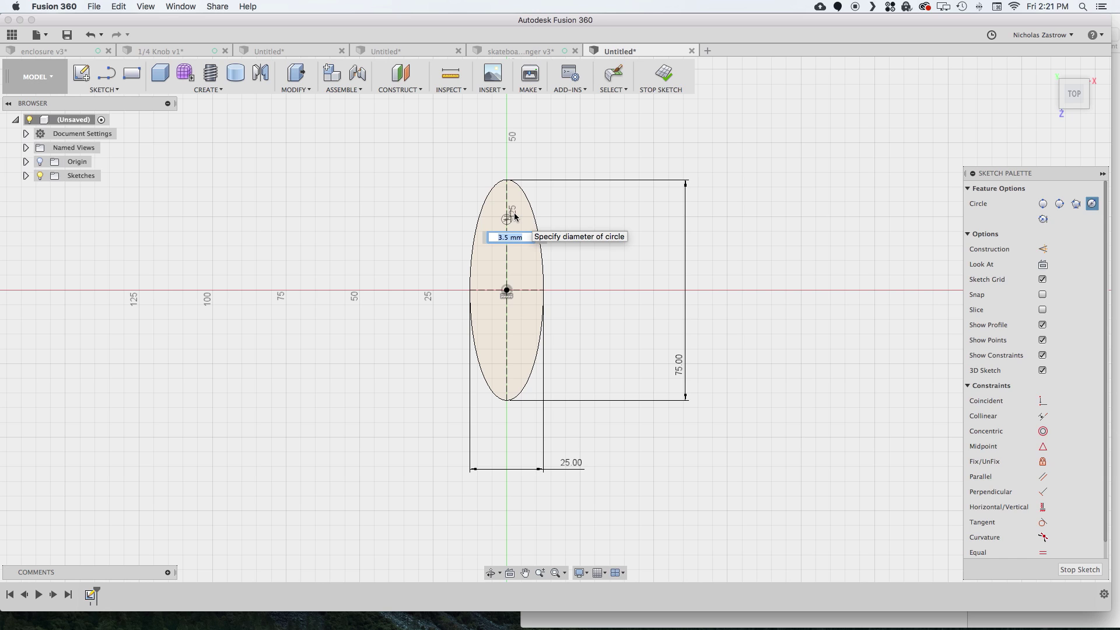
{"action": "key", "text": "Return"}
{"action": "key", "text": "Escape"}
{"action": "key", "text": "c"}
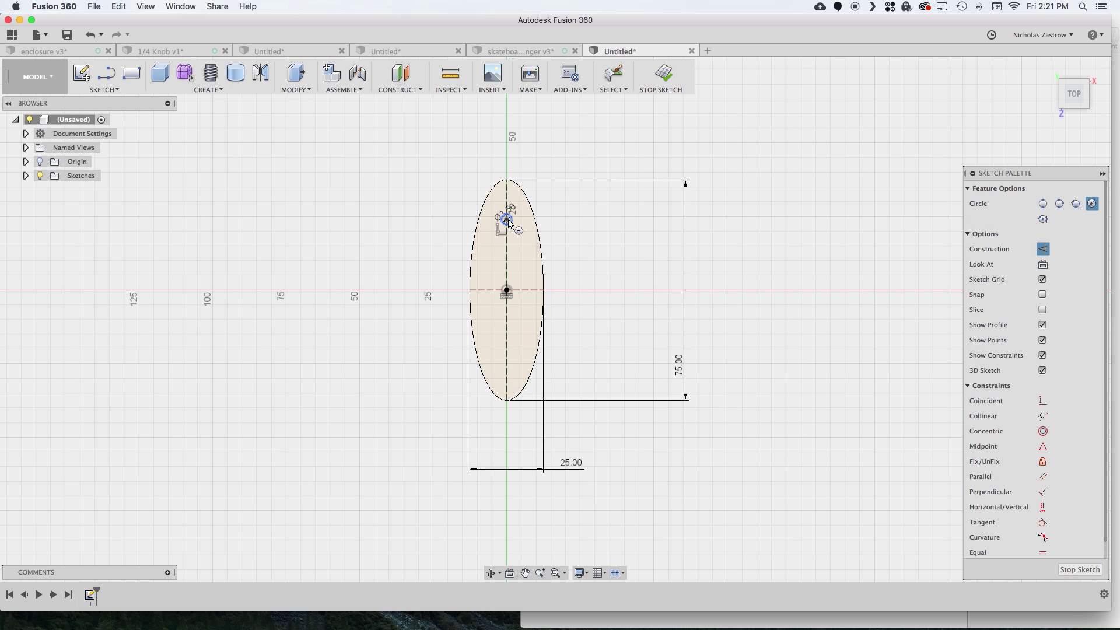
{"action": "left_click", "coordinate": [507, 220]}
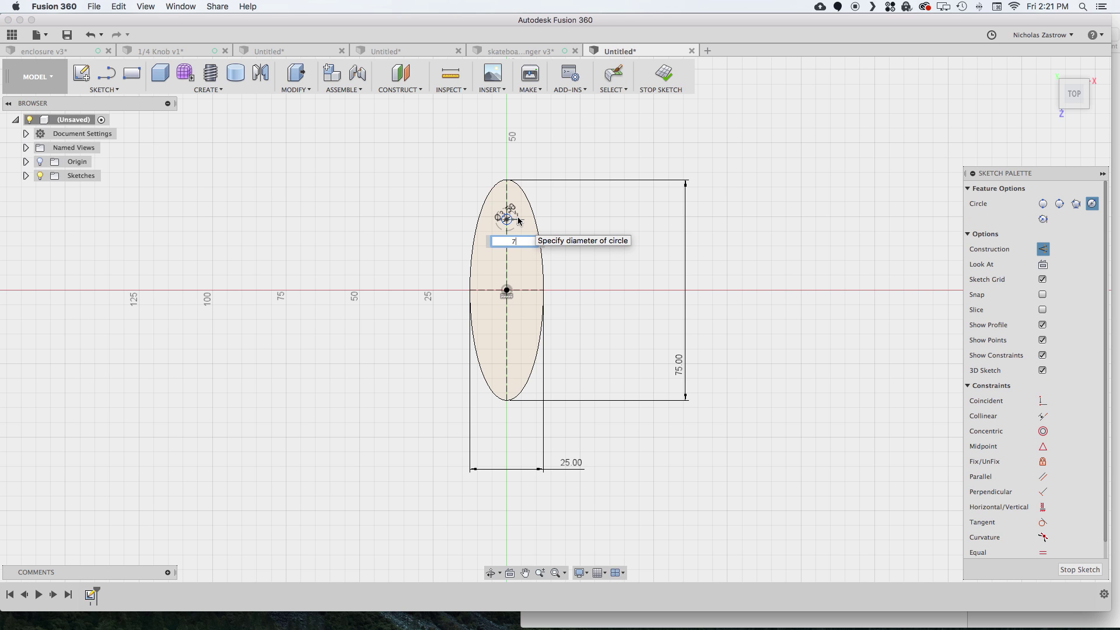
{"action": "key", "text": "Return"}
{"action": "key", "text": "Escape"}
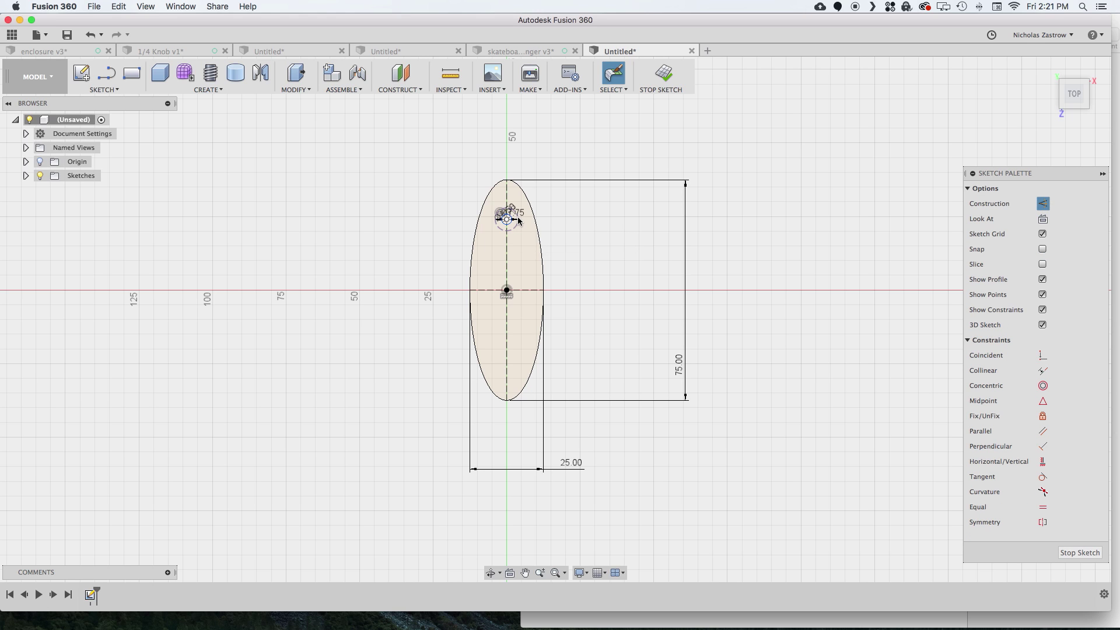
{"action": "left_click", "coordinate": [516, 231]}
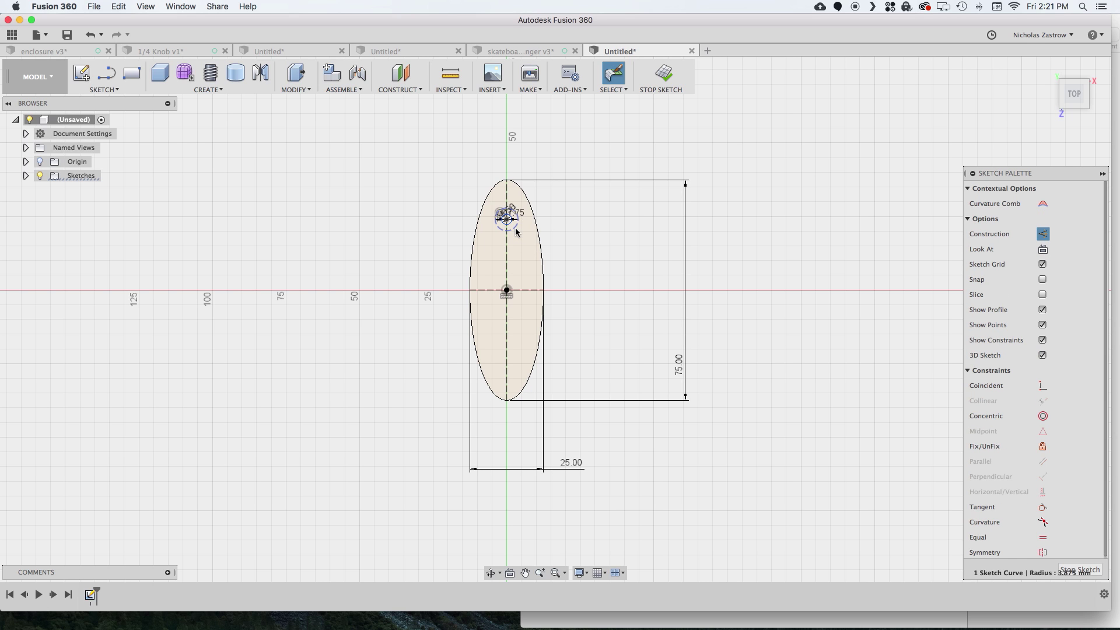
{"action": "key", "text": "Escape"}
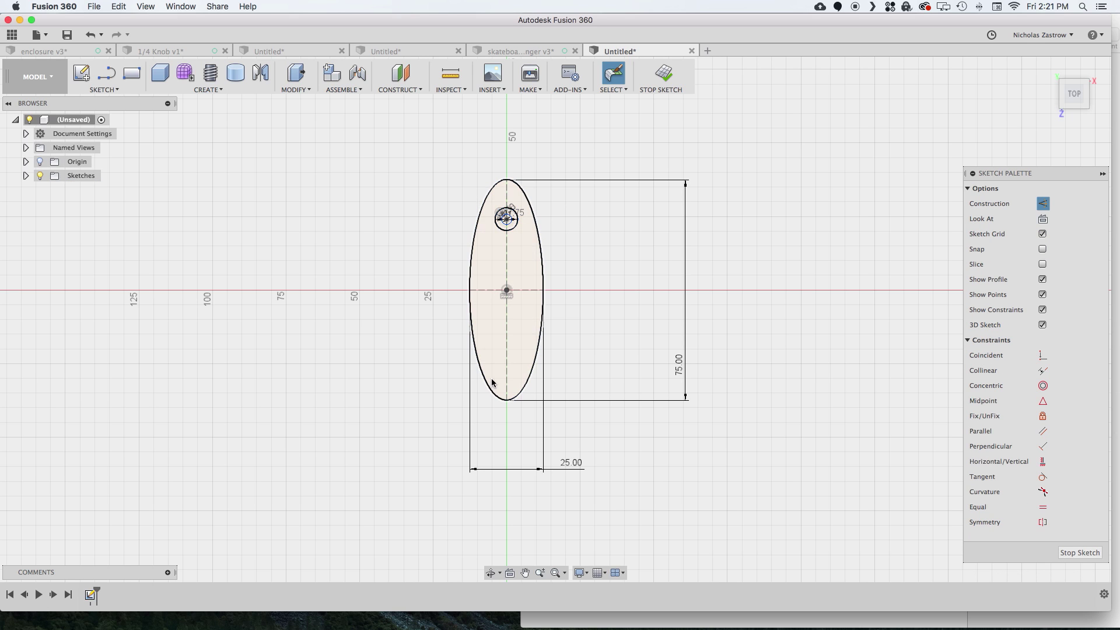
- Draw matching concentric 3.5 mm and 7.75 mm circles at the lower sketch point
{"action": "key", "text": "c"}
{"action": "left_click", "coordinate": [511, 369]}
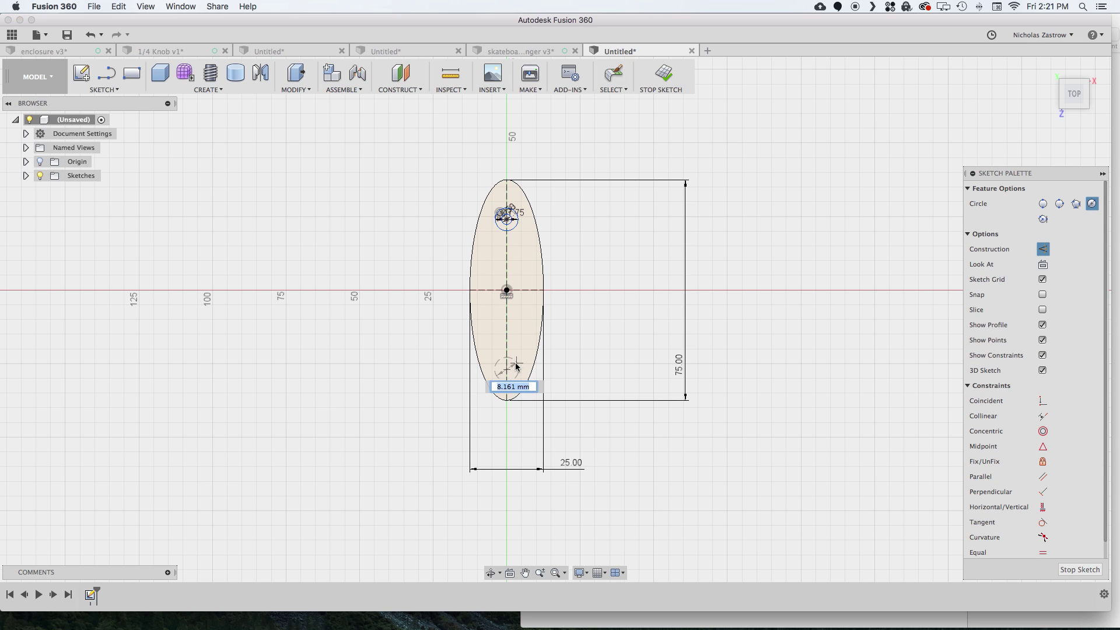
{"action": "type", "text": "3.5"}
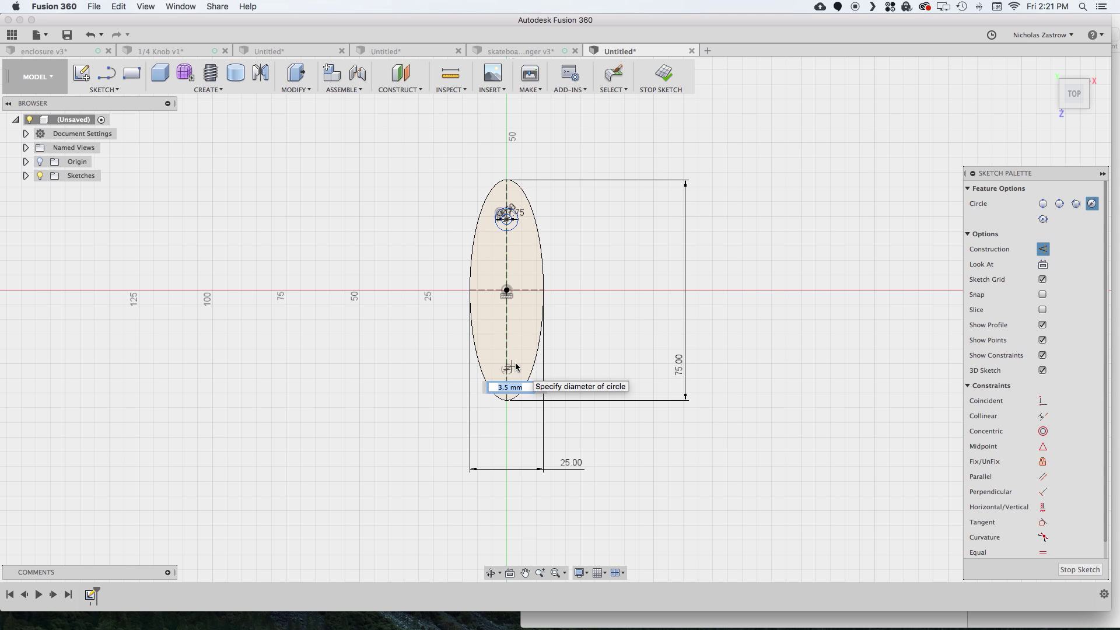
{"action": "key", "text": "Return"}
{"action": "left_click", "coordinate": [512, 374]}
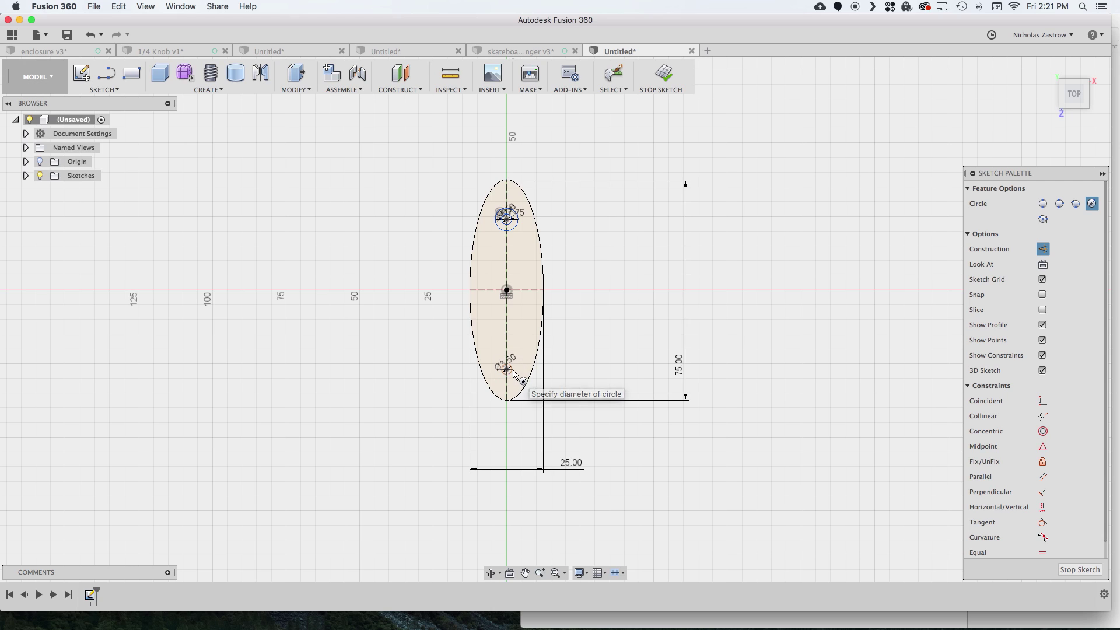
{"action": "key", "text": "x"}
{"action": "key", "text": "Escape"}
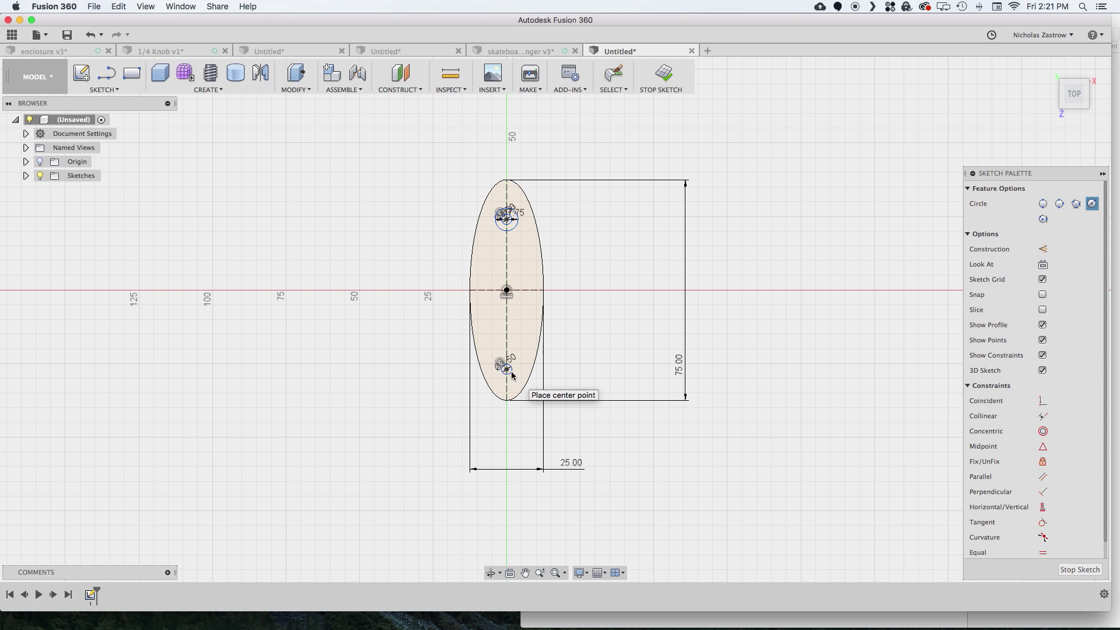
{"action": "key", "text": "x"}
{"action": "left_click", "coordinate": [506, 369]}
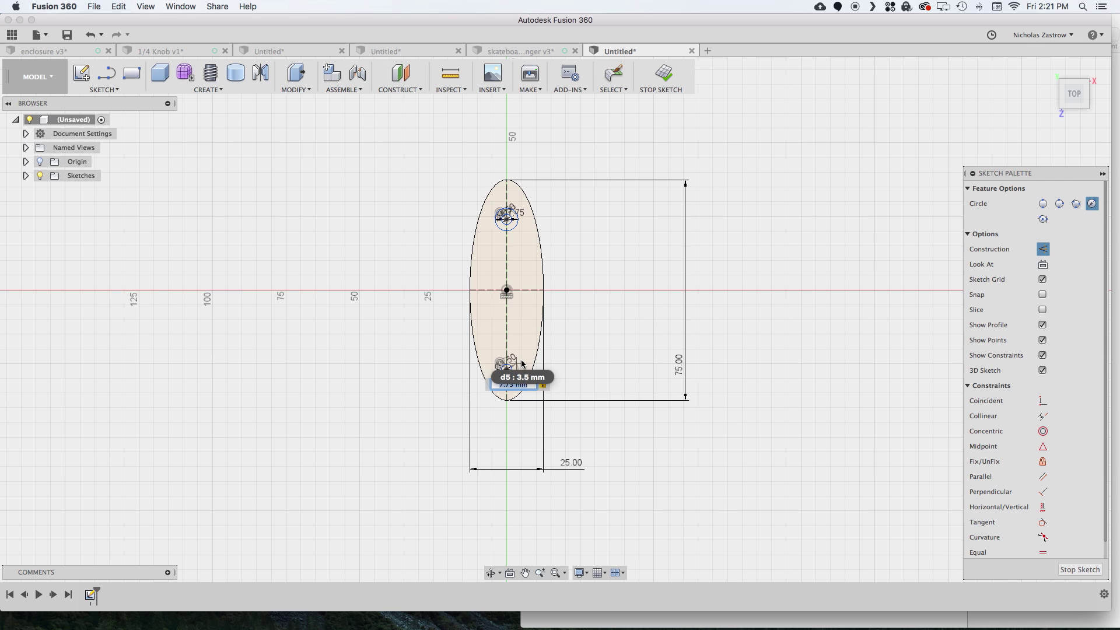
{"action": "key", "text": "Return"}
{"action": "left_click", "coordinate": [519, 374]}
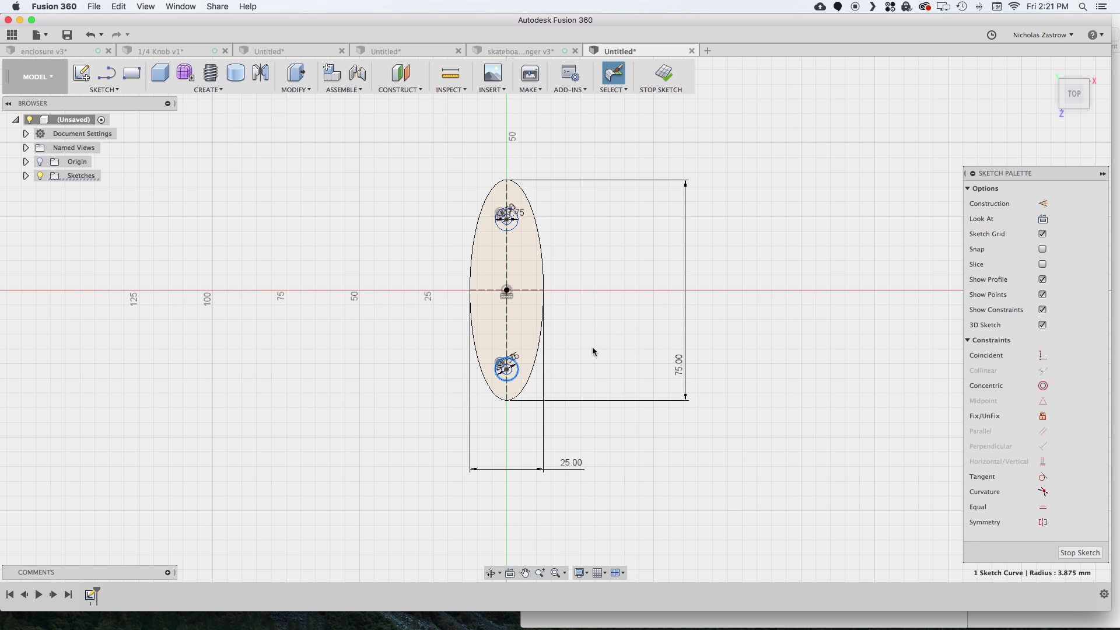
- Dimension the lower hole 10 mm from the ellipse's bottom point
{"action": "key", "text": "d"}
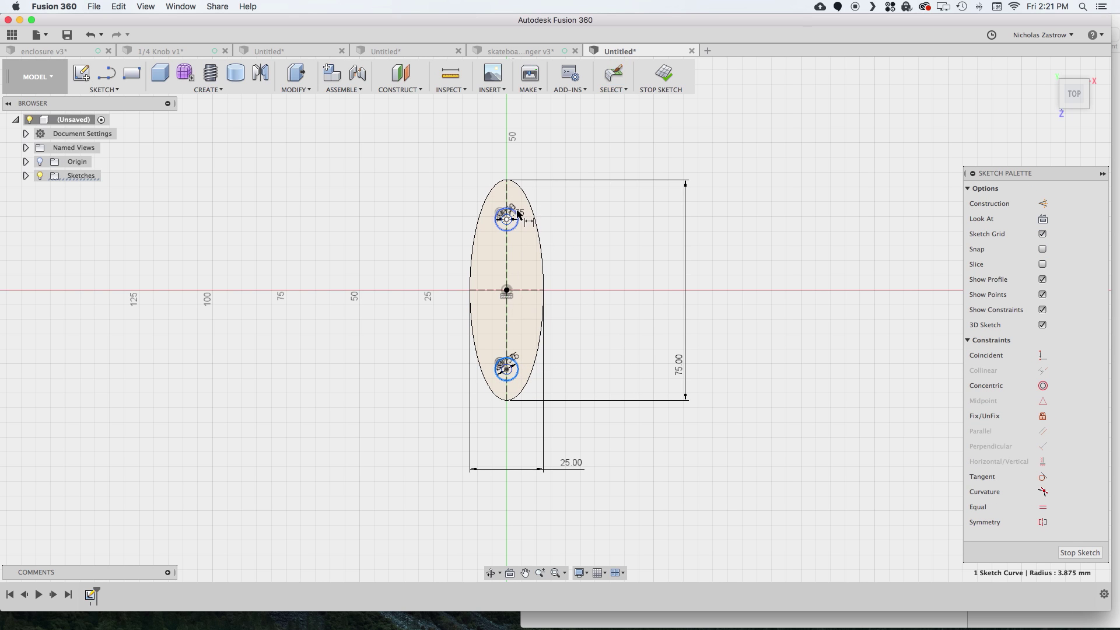
{"action": "left_click", "coordinate": [508, 382]}
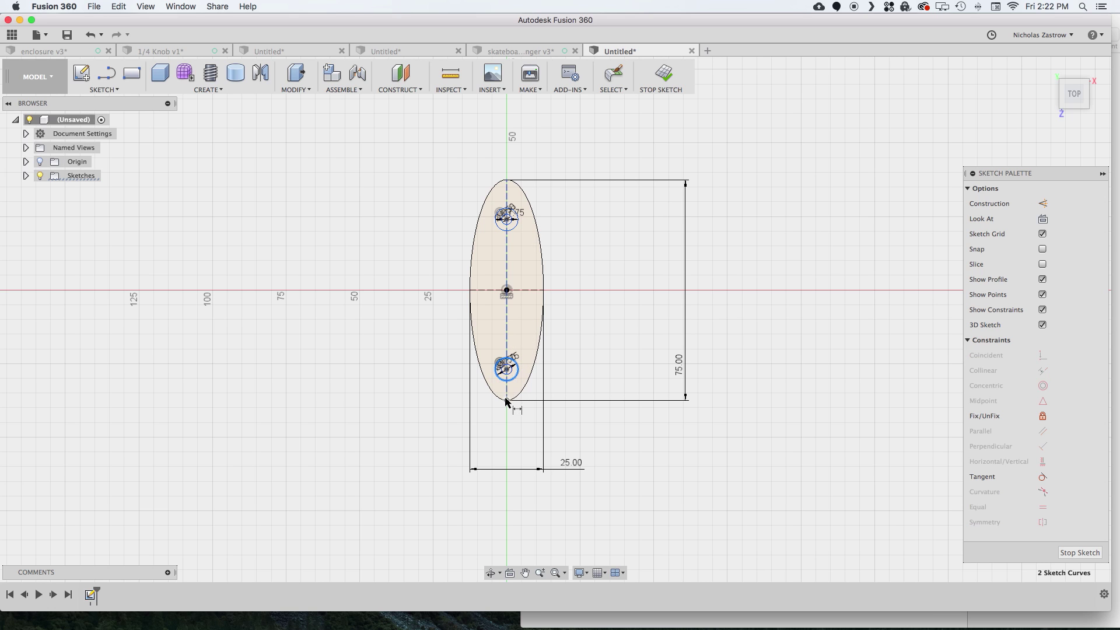
{"action": "left_click", "coordinate": [505, 382]}
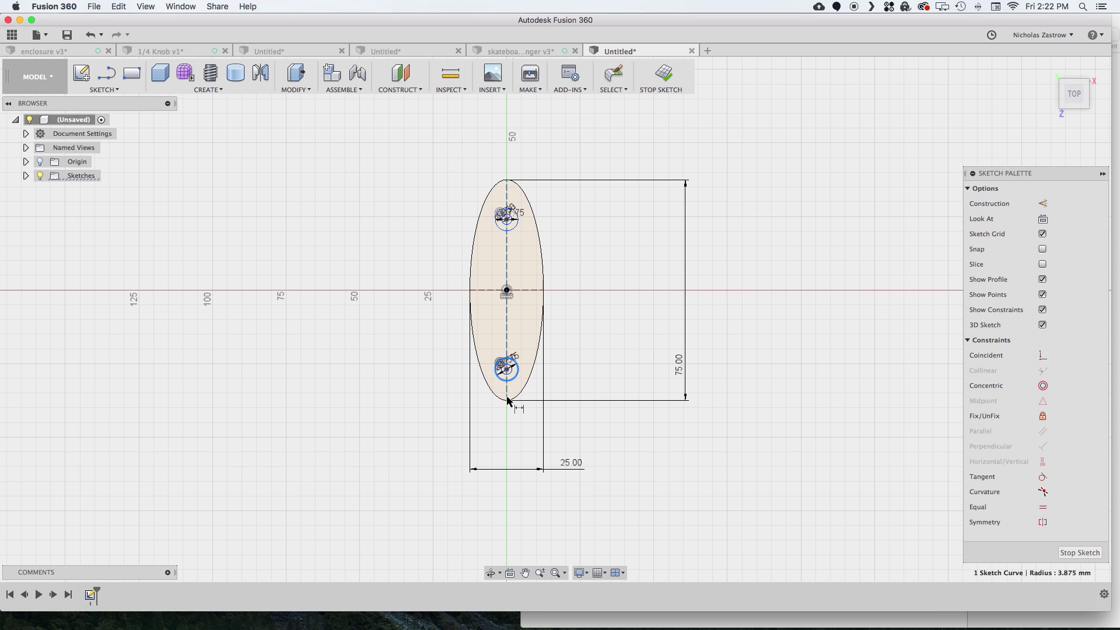
{"action": "left_click", "coordinate": [507, 400]}
{"action": "left_click", "coordinate": [423, 403]}
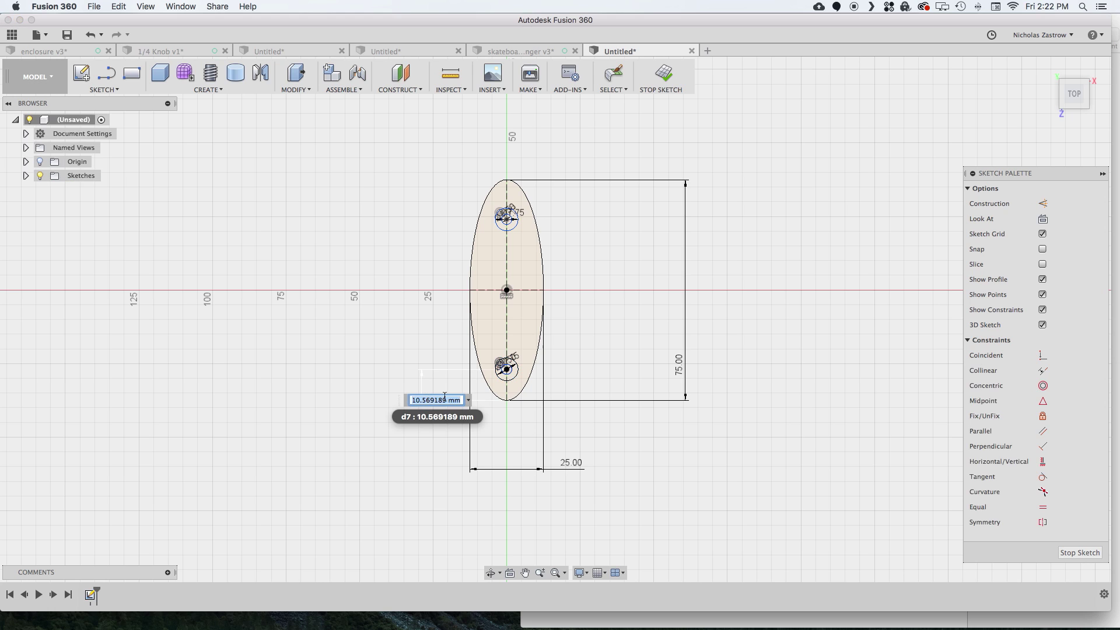
{"action": "type", "text": "10"}
{"action": "key", "text": "Return"}
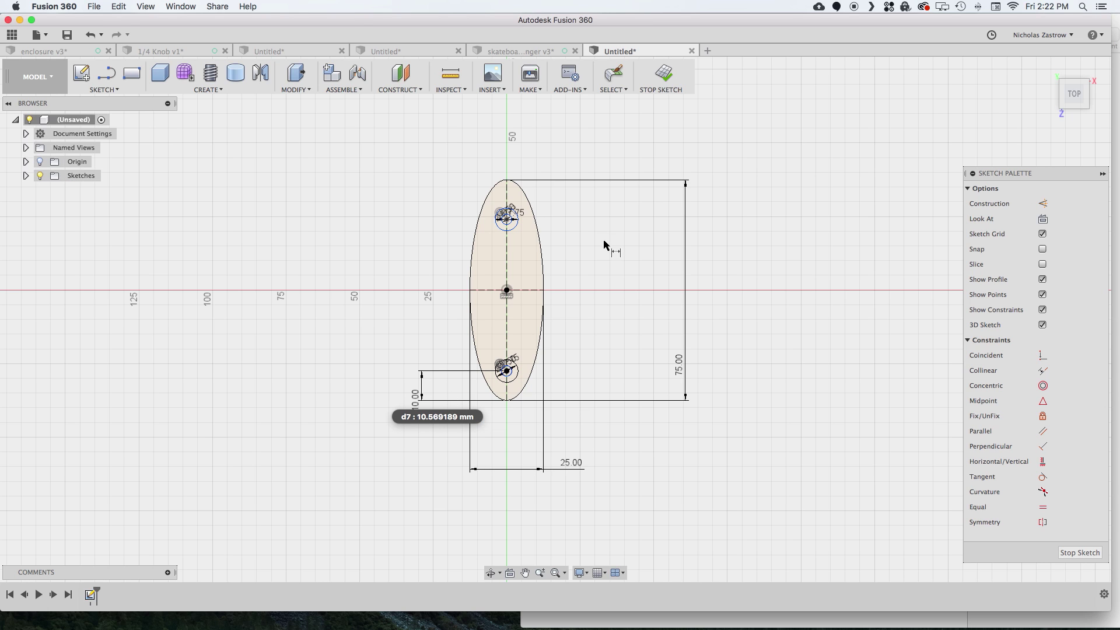
- Dimension the top hole 10 mm below the ellipse's top and finish the sketch
{"action": "left_click", "coordinate": [512, 213]}
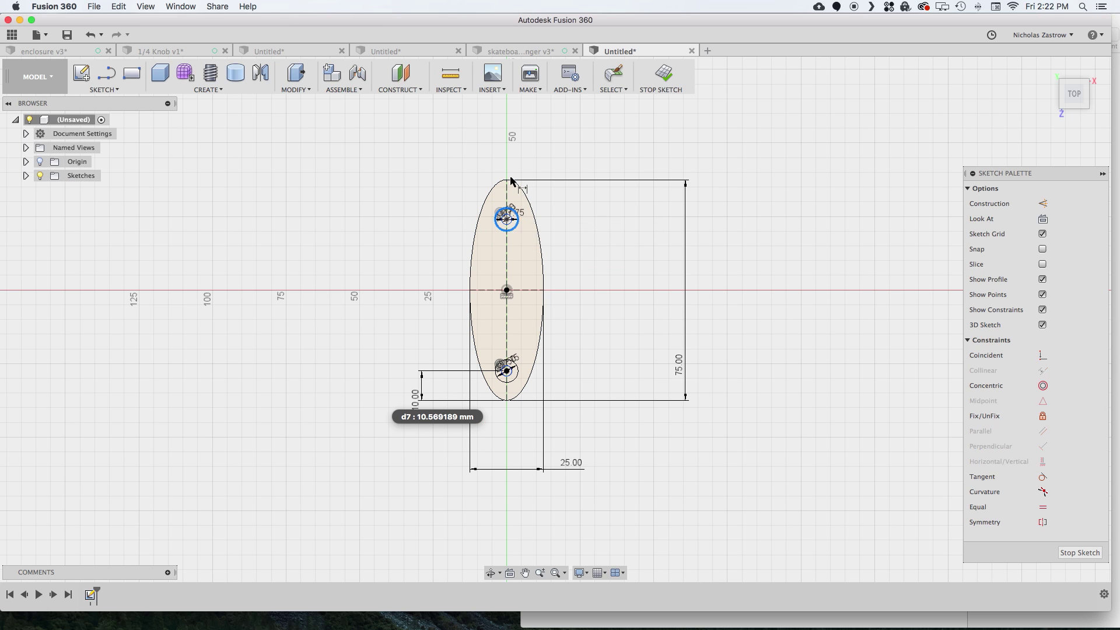
{"action": "left_click", "coordinate": [507, 181]}
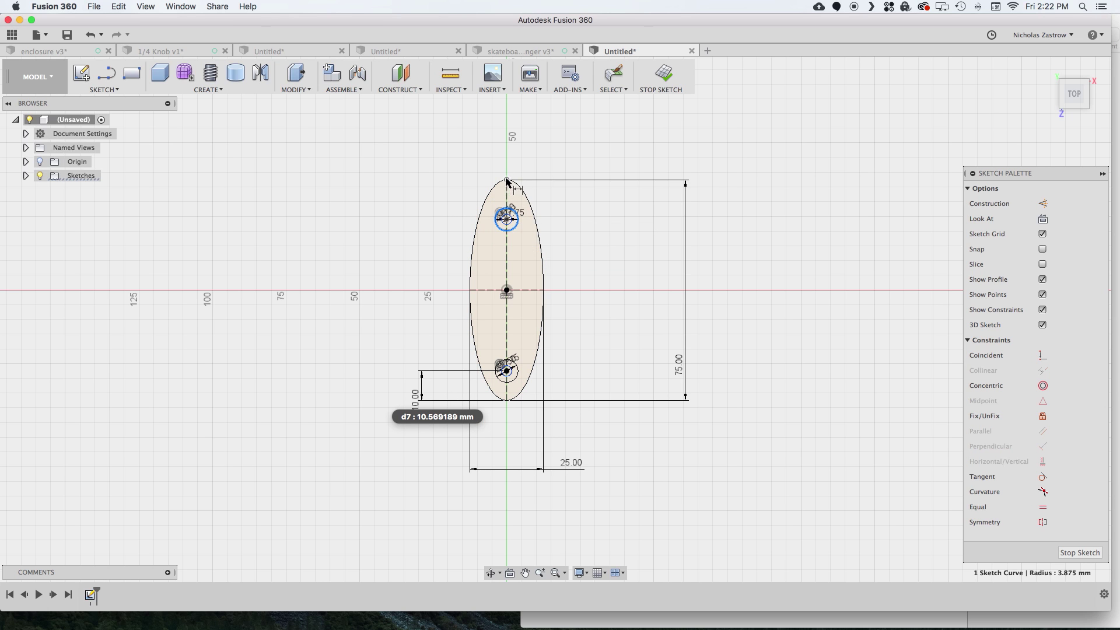
{"action": "left_click", "coordinate": [414, 184]}
{"action": "key", "text": "Return"}
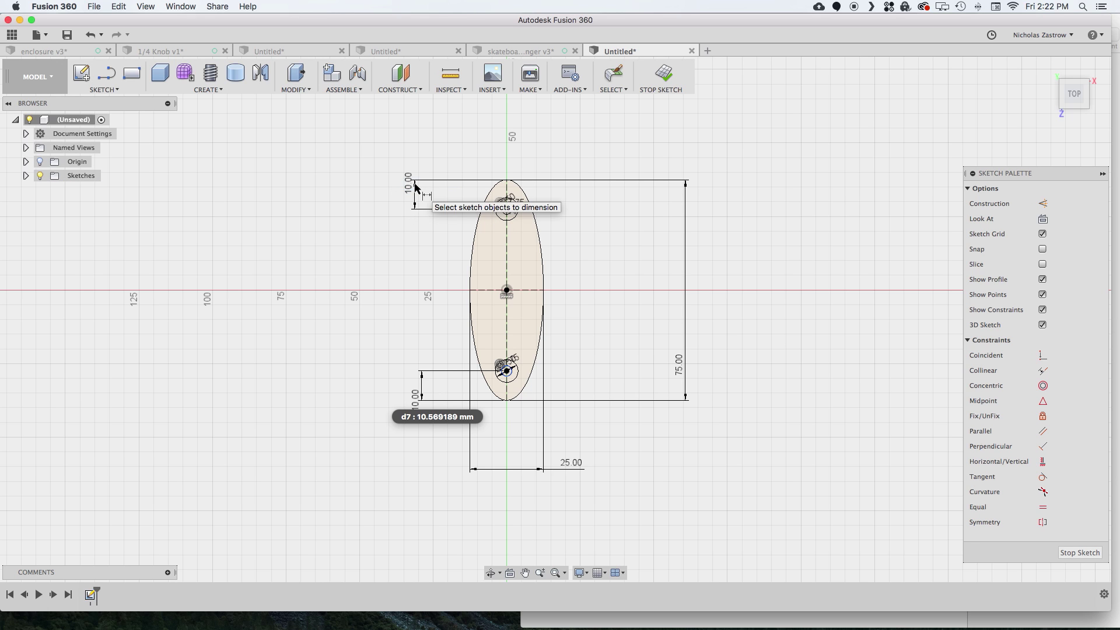
{"action": "left_click", "coordinate": [665, 73]}
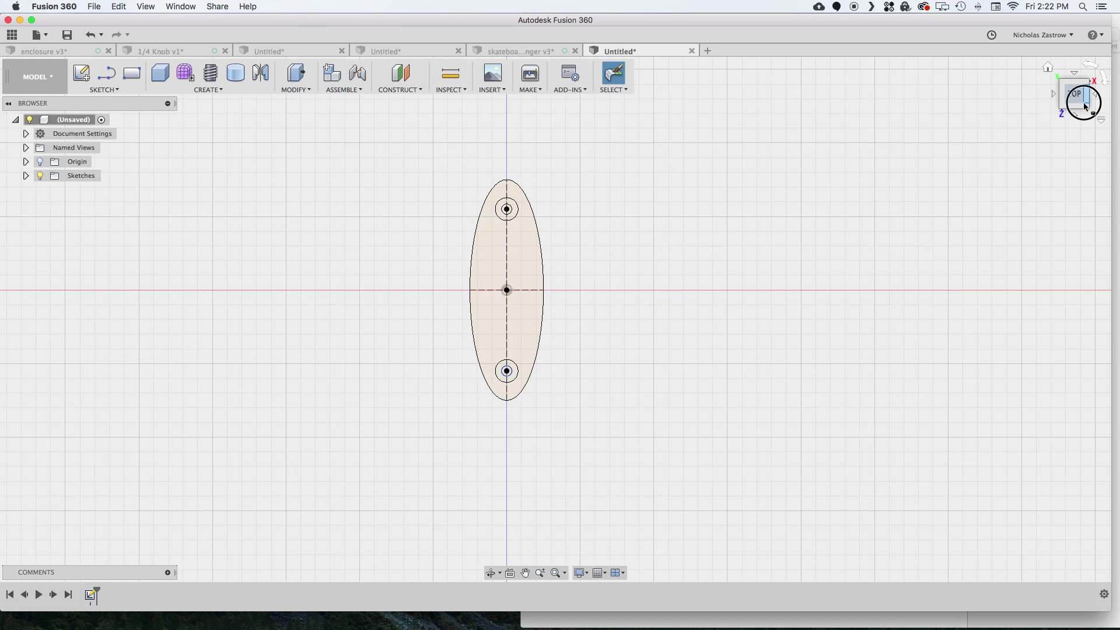
- From the home view, extrude the ellipse and hole profiles 6 mm as a new body
{"action": "left_click", "coordinate": [1080, 102]}
{"action": "key", "text": "e"}
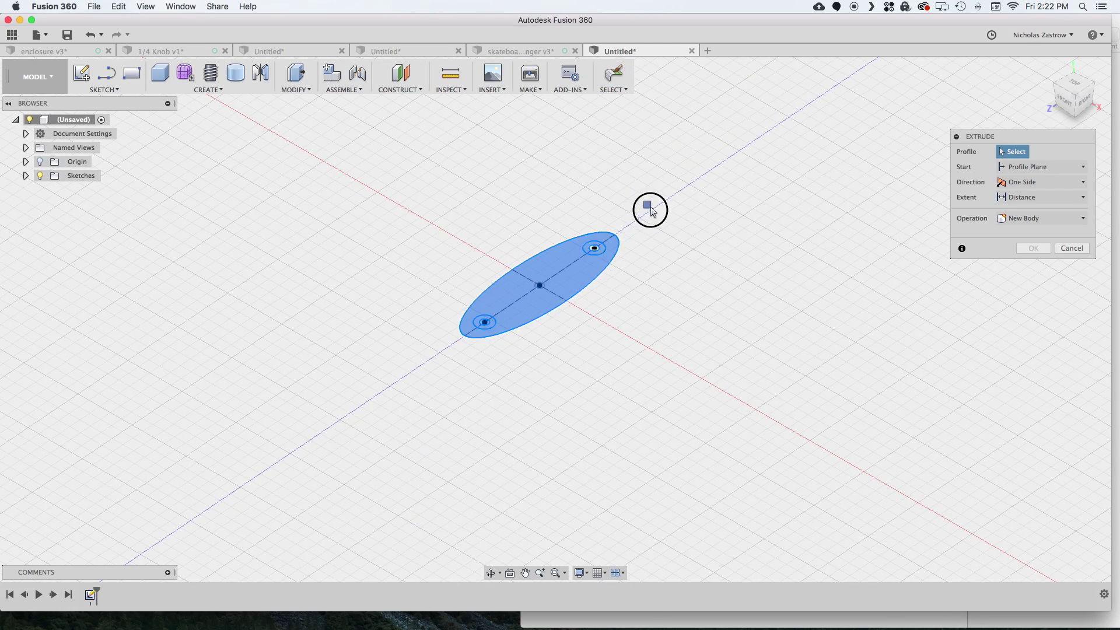
{"action": "left_click", "coordinate": [589, 256]}
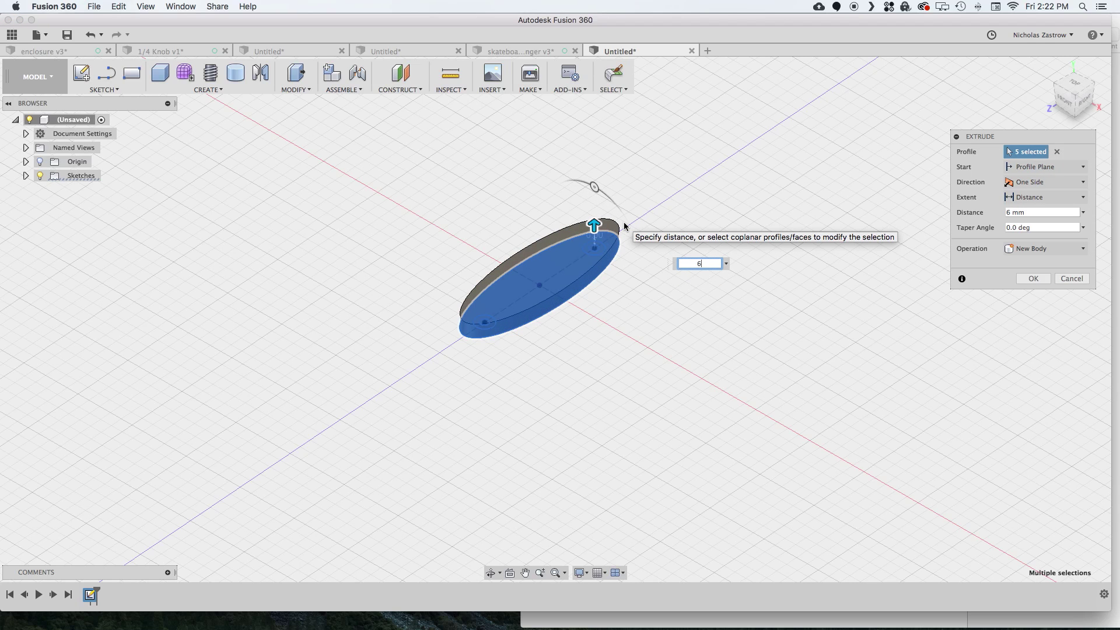
{"action": "key", "text": "Return"}
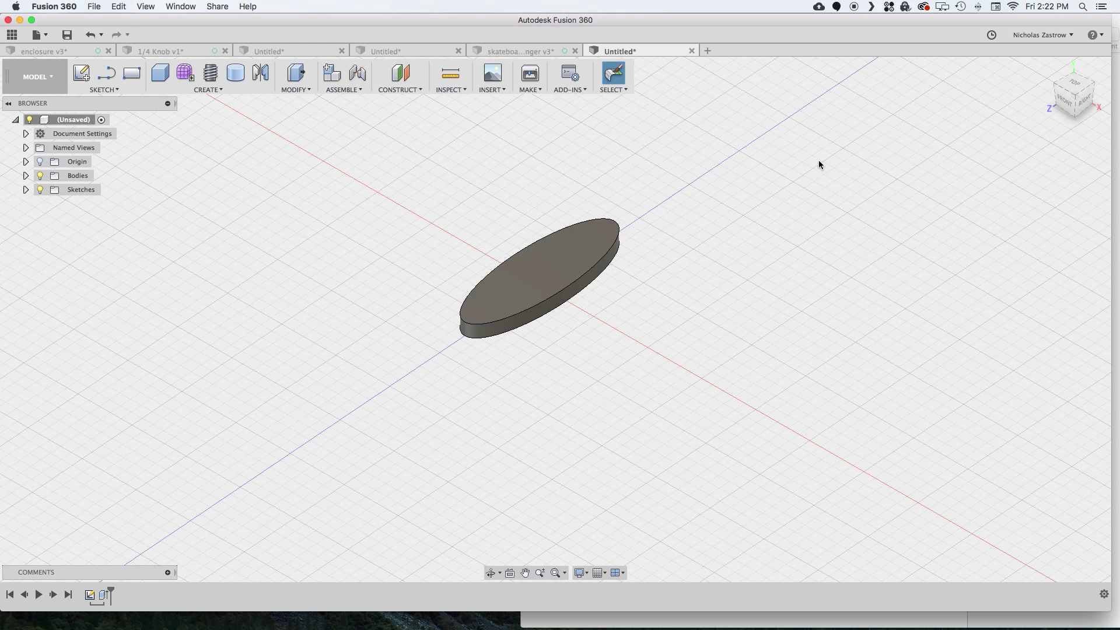
- Start a sketch on the side plane and project the plate's side outline into it
{"action": "left_click", "coordinate": [82, 74]}
{"action": "left_click", "coordinate": [518, 261]}
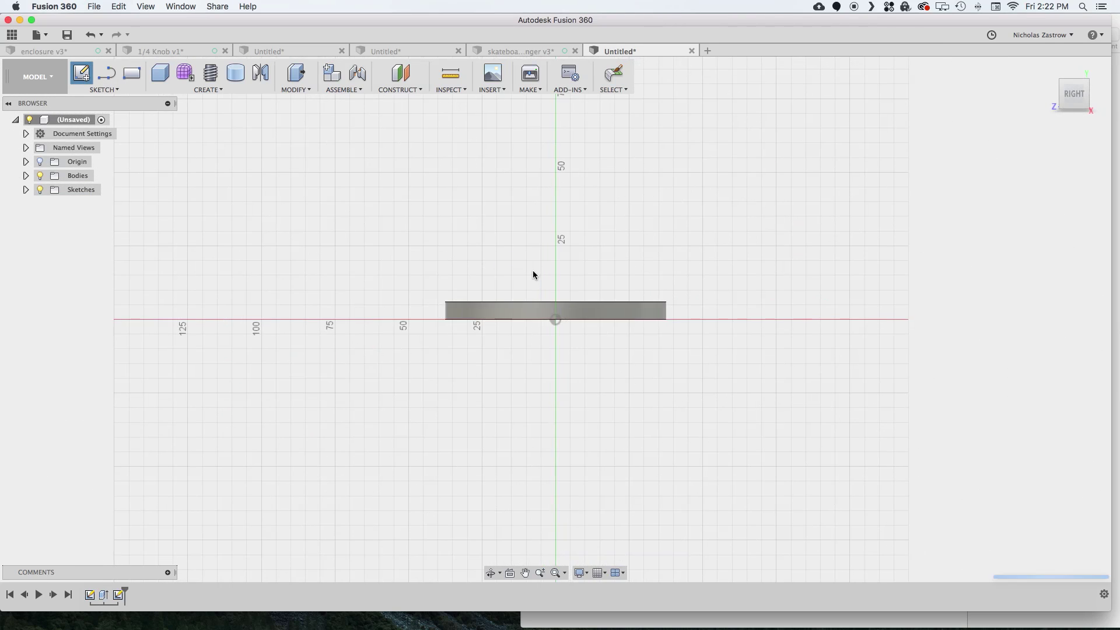
{"action": "key", "text": "p"}
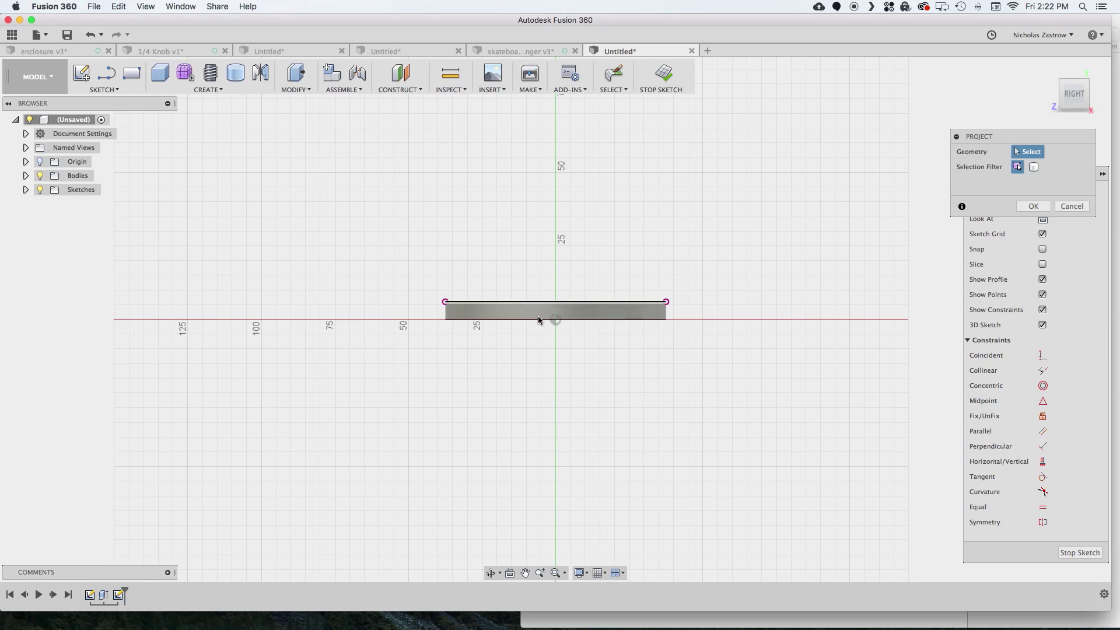
{"action": "left_click", "coordinate": [538, 318]}
{"action": "key", "text": "Return"}
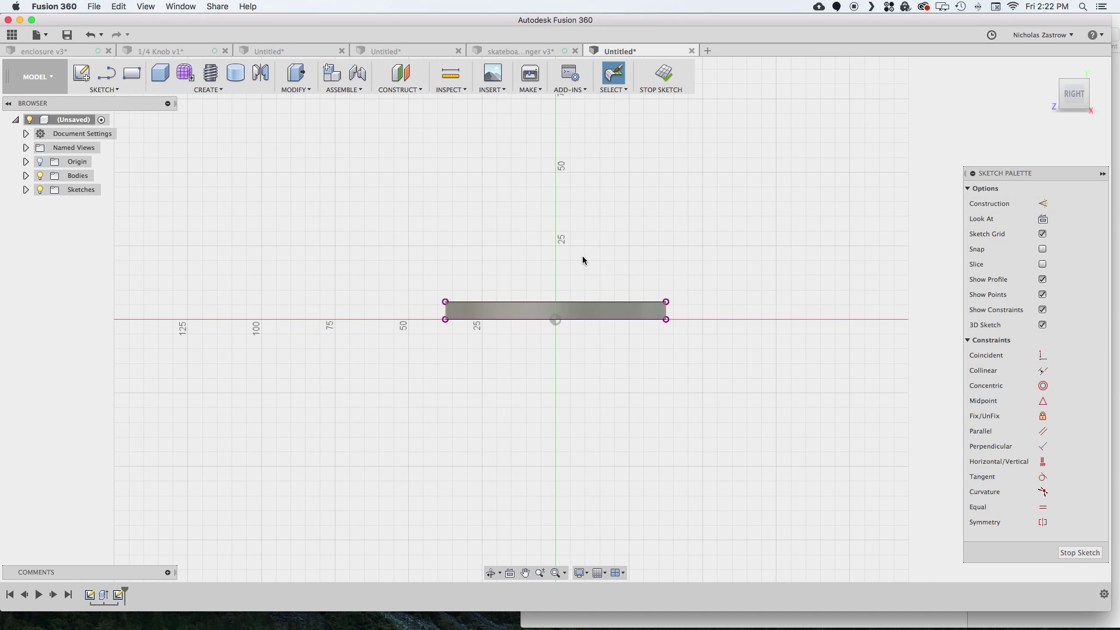
- Draw a 60 mm circle above the plate and make it tangent to the plate's top line
{"action": "key", "text": "c"}
{"action": "left_click", "coordinate": [592, 232]}
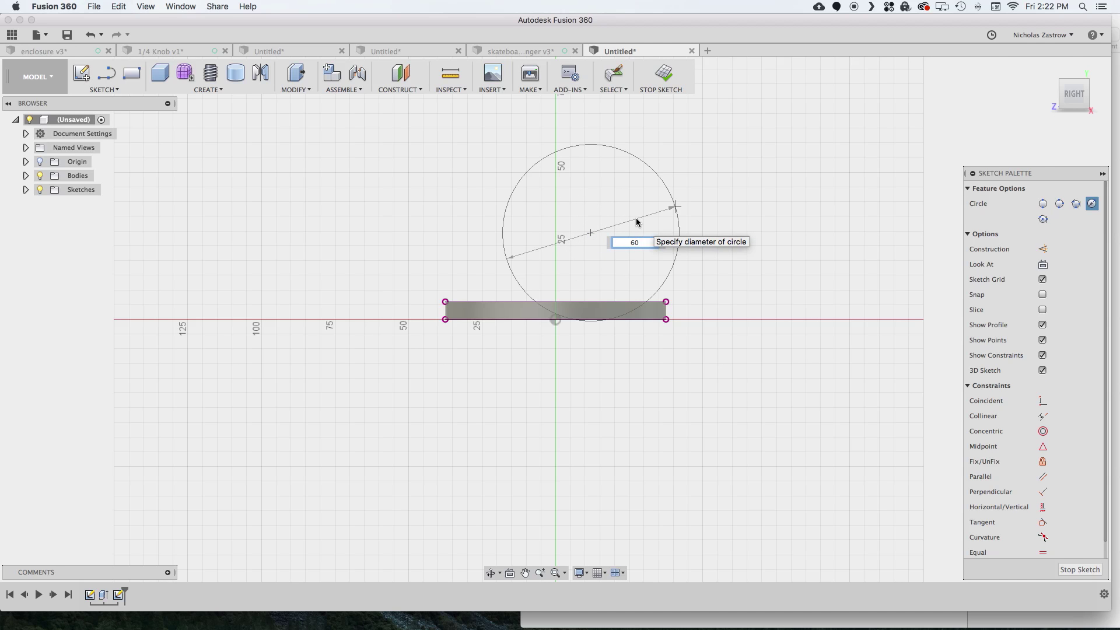
{"action": "key", "text": "Return"}
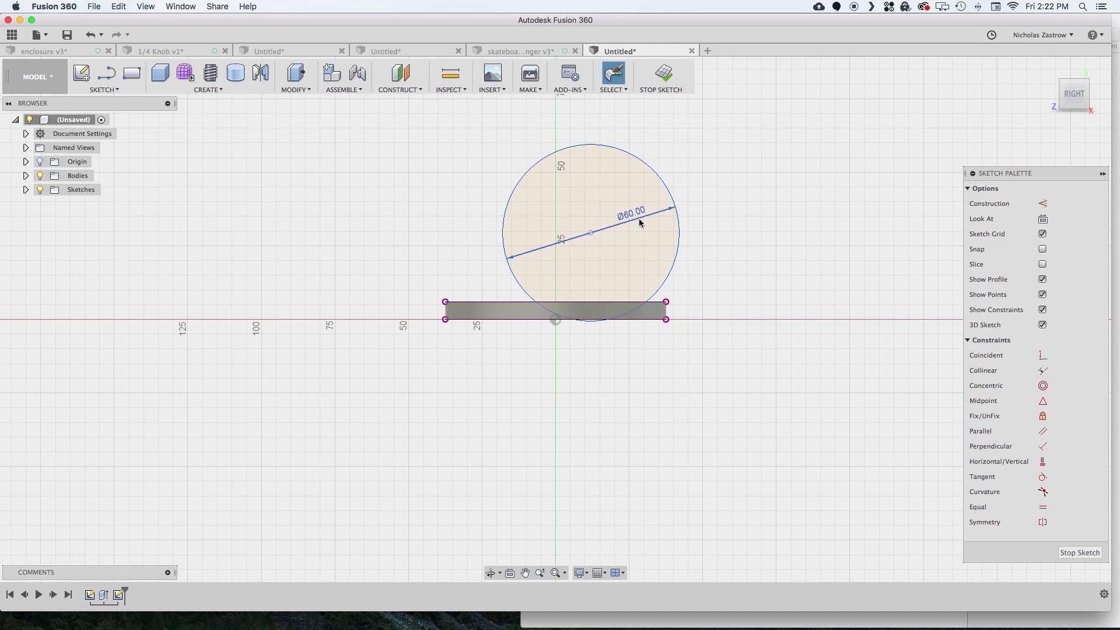
{"action": "key", "text": "m"}
{"action": "left_click", "coordinate": [673, 268]}
{"action": "left_click_drag", "start_coordinate": [610, 205], "coordinate": [635, 196]}
{"action": "key", "text": "Return"}
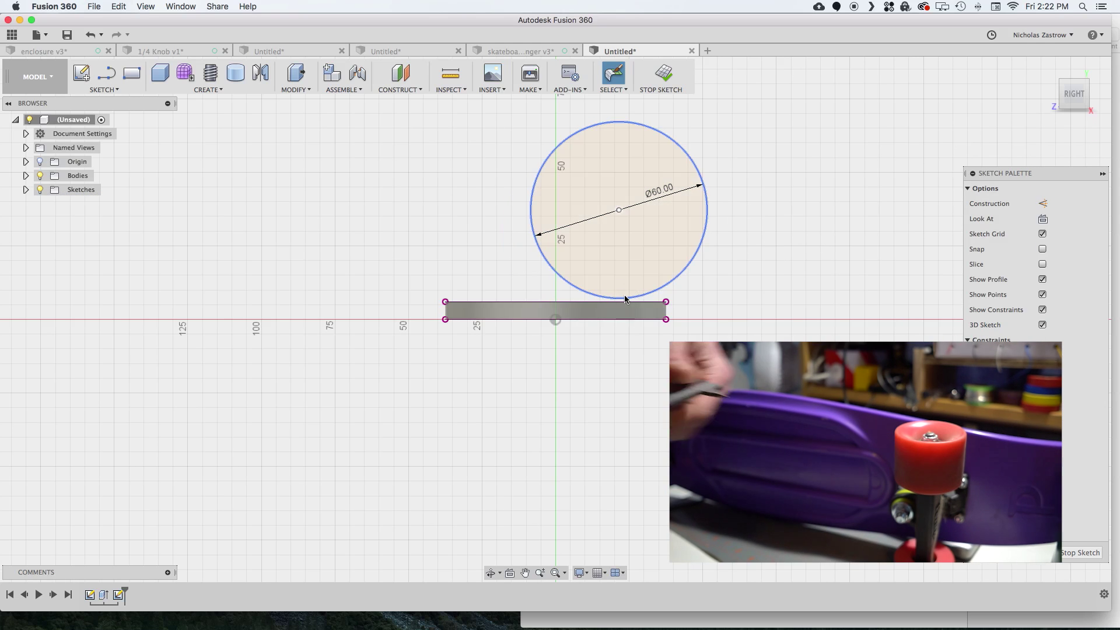
{"action": "left_click", "coordinate": [624, 302], "text": "shift"}
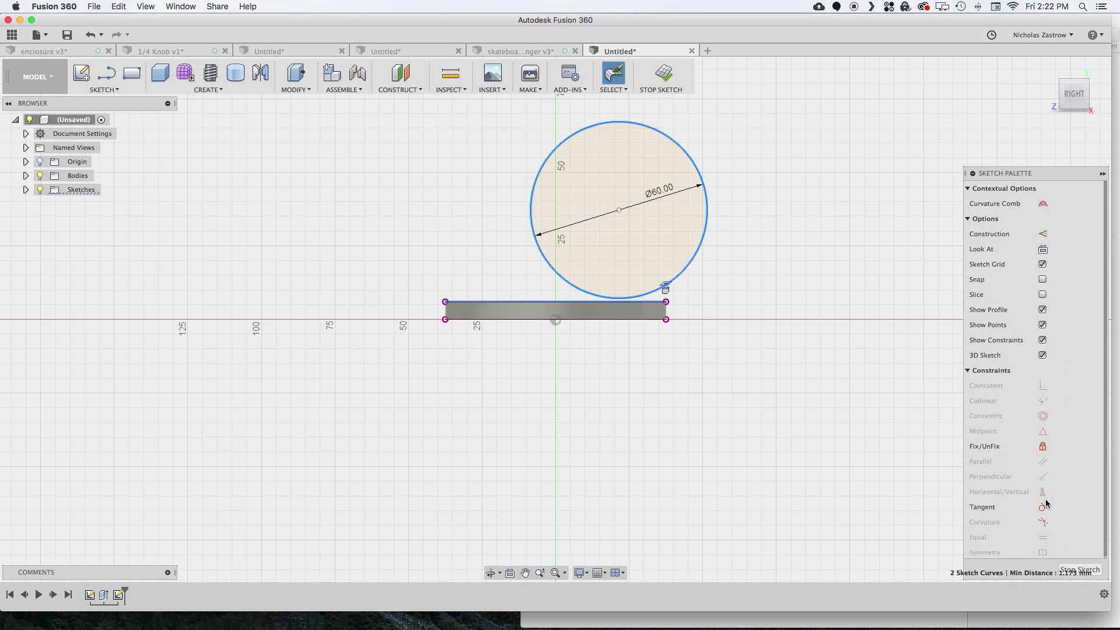
{"action": "left_click", "coordinate": [1044, 503]}
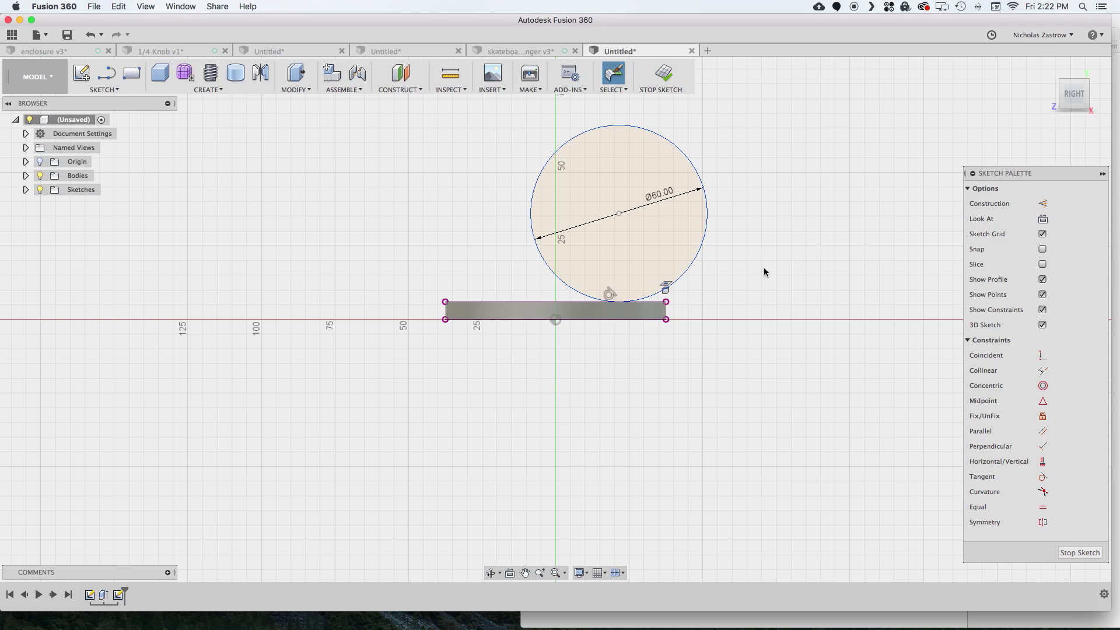
- Offset the 60 mm circle outward by 12 mm
{"action": "key", "text": "o"}
{"action": "left_click", "coordinate": [535, 258]}
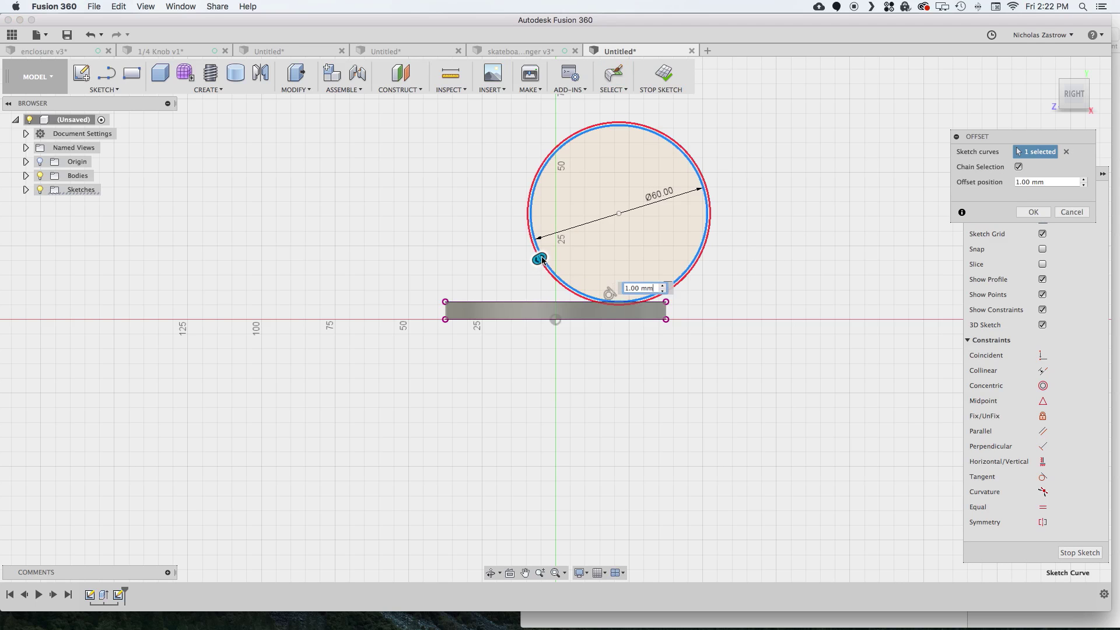
{"action": "left_click_drag", "start_coordinate": [534, 257], "coordinate": [523, 268]}
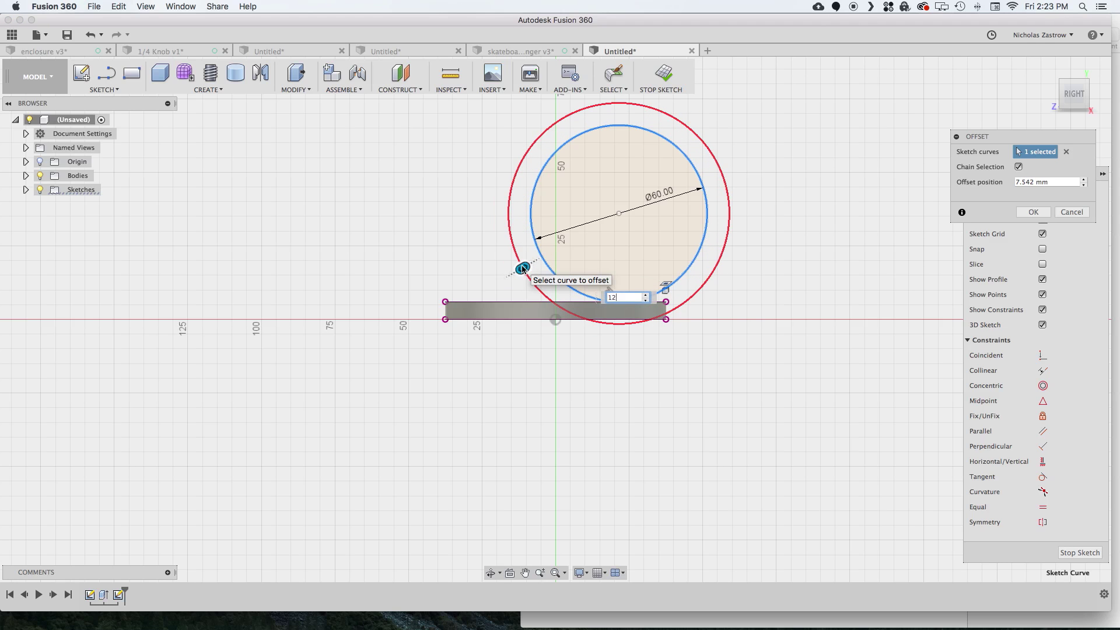
{"action": "key", "text": "Return"}
{"action": "key", "text": "Return"}
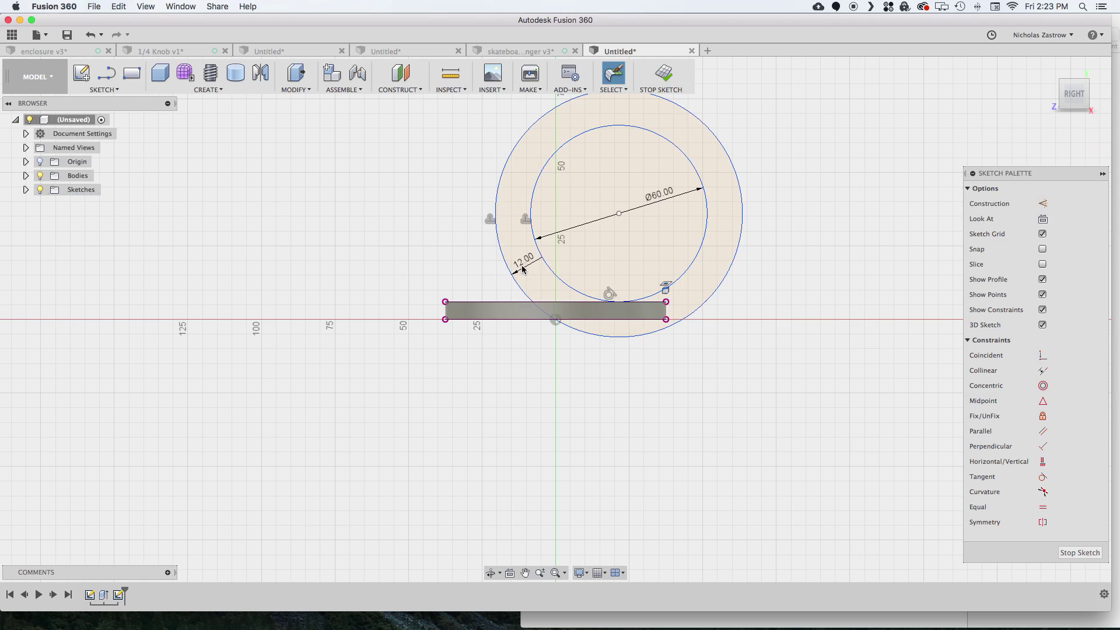
- Draw the angled brace line to the plate top, a vertical end line, and a horizontal line between the circles
{"action": "key", "text": "l"}
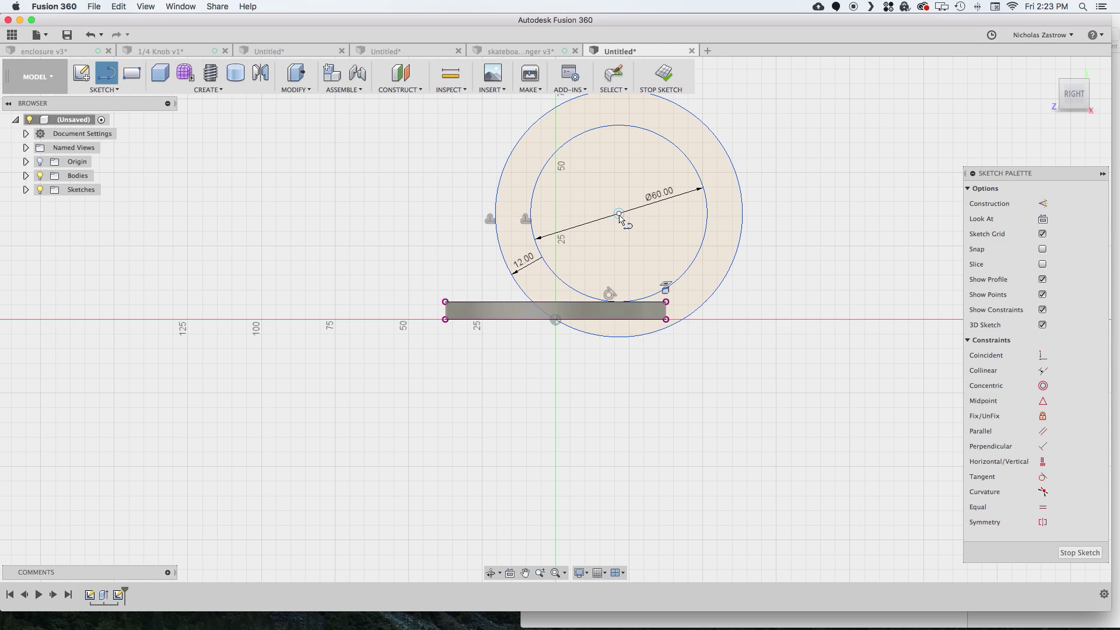
{"action": "left_click", "coordinate": [497, 215]}
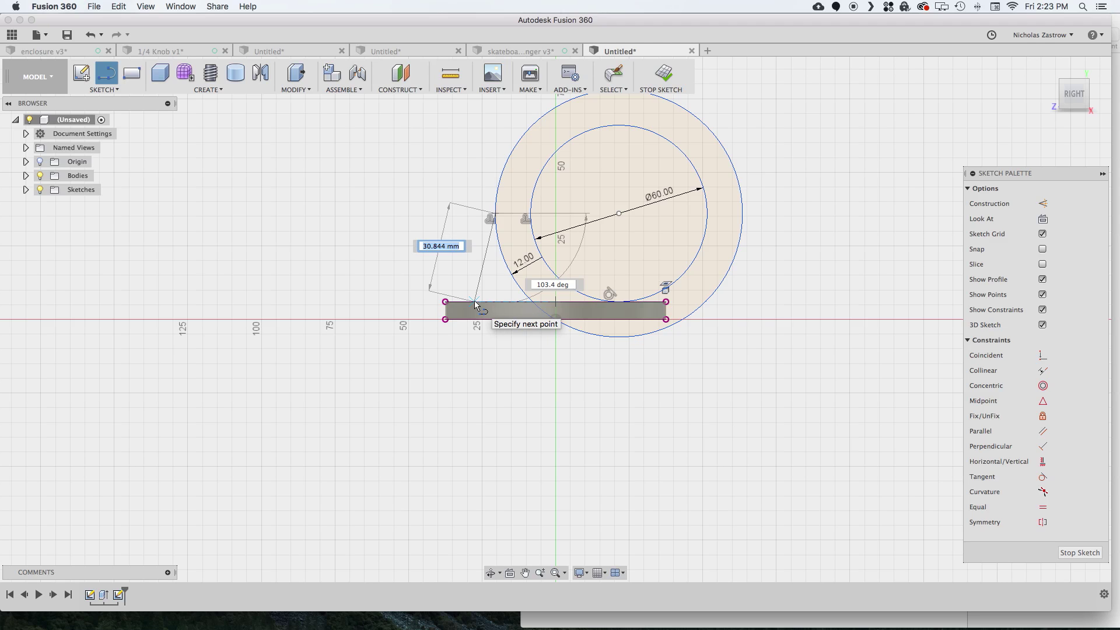
{"action": "left_click", "coordinate": [475, 303]}
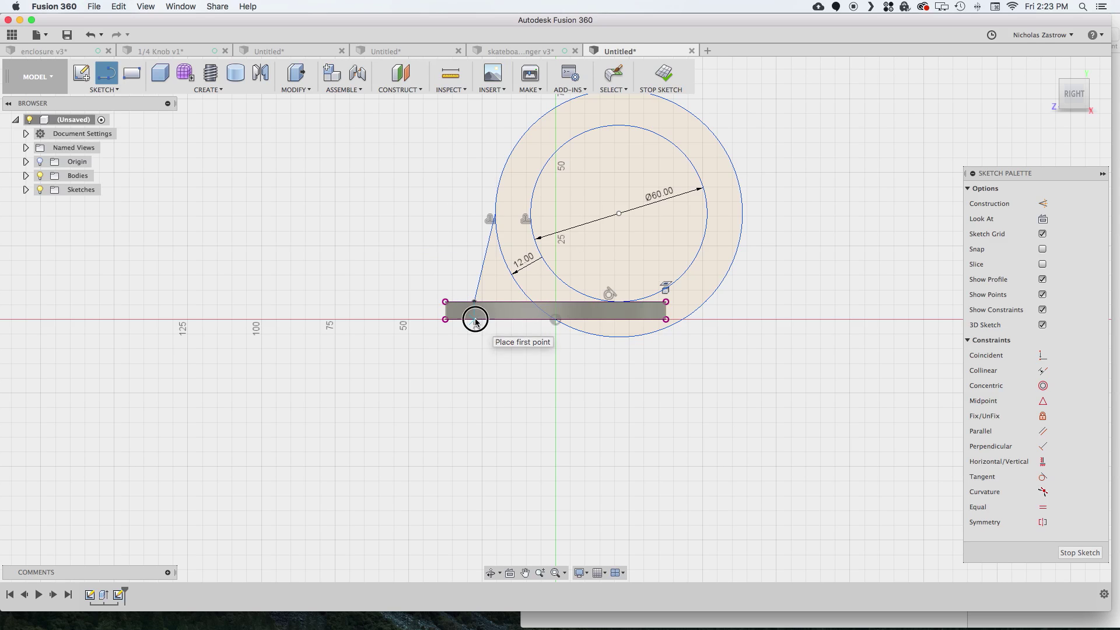
{"action": "left_click", "coordinate": [476, 320]}
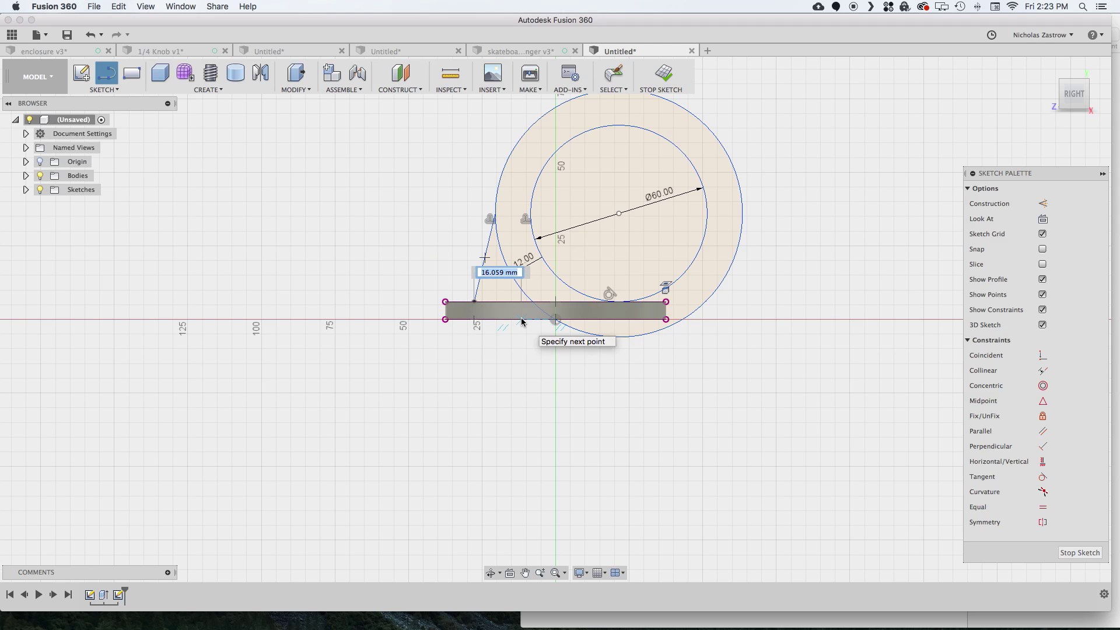
{"action": "key", "text": "Escape"}
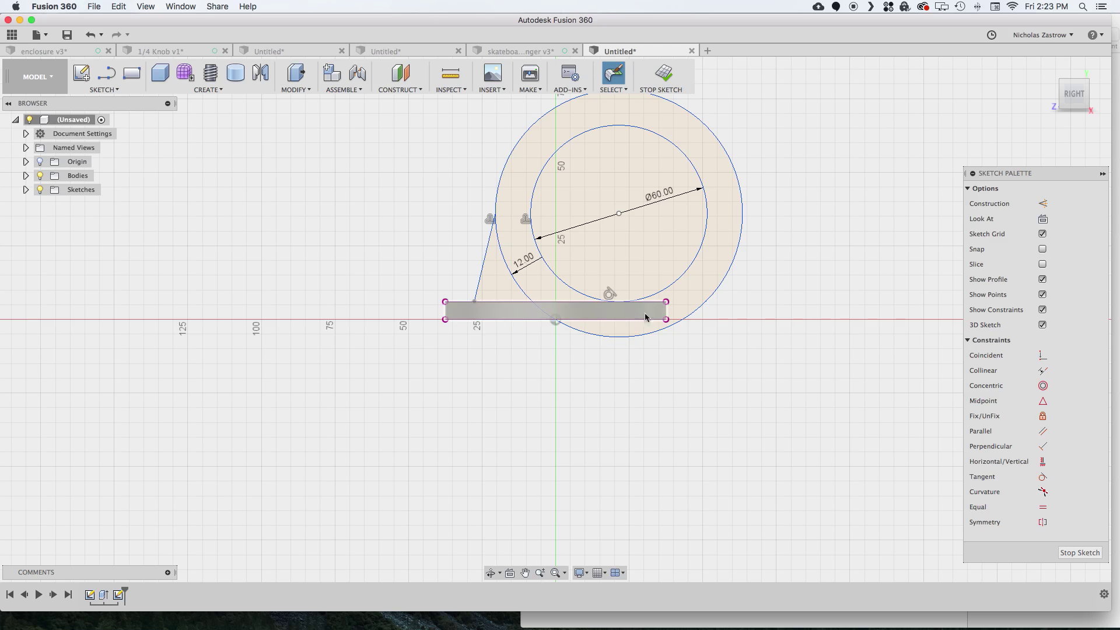
{"action": "key", "text": "l"}
{"action": "left_click", "coordinate": [619, 301]}
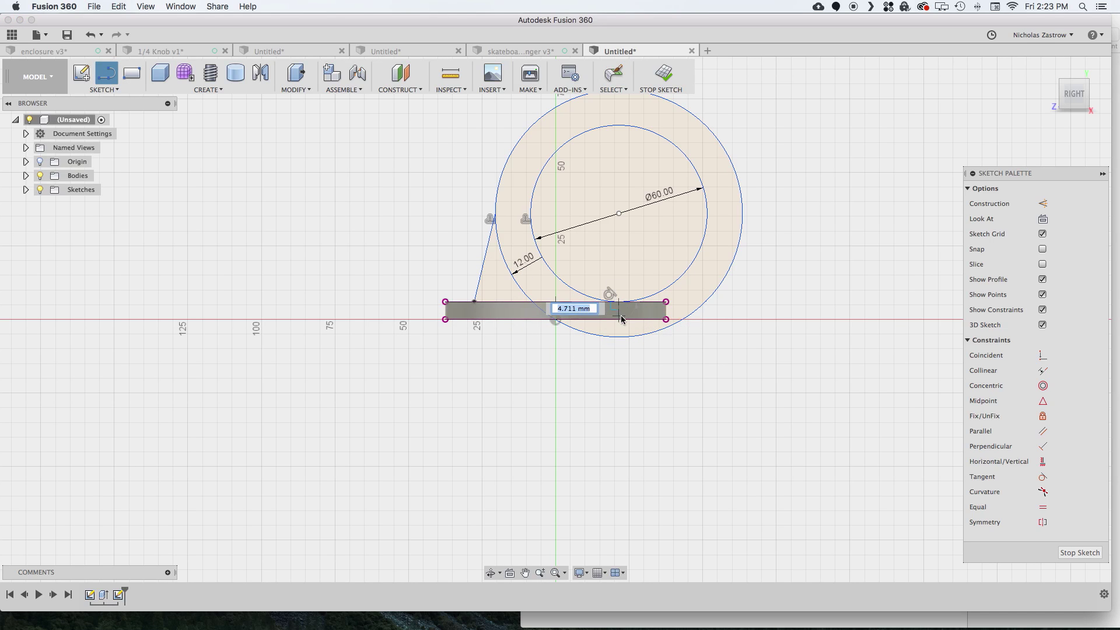
{"action": "left_click", "coordinate": [619, 319]}
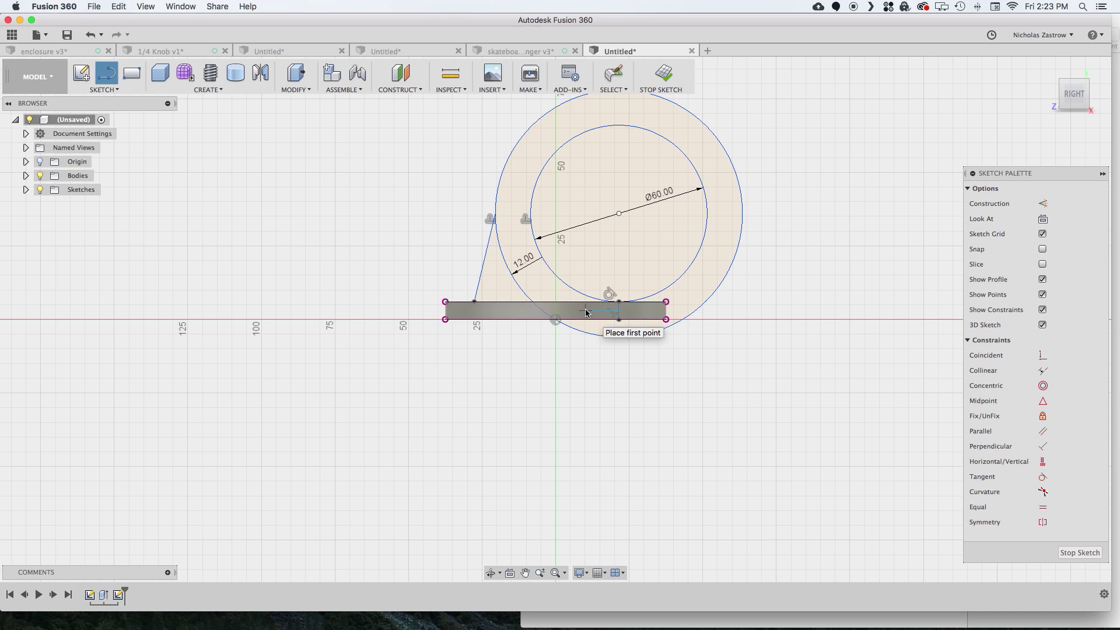
{"action": "left_click", "coordinate": [536, 186]}
{"action": "left_click", "coordinate": [498, 185]}
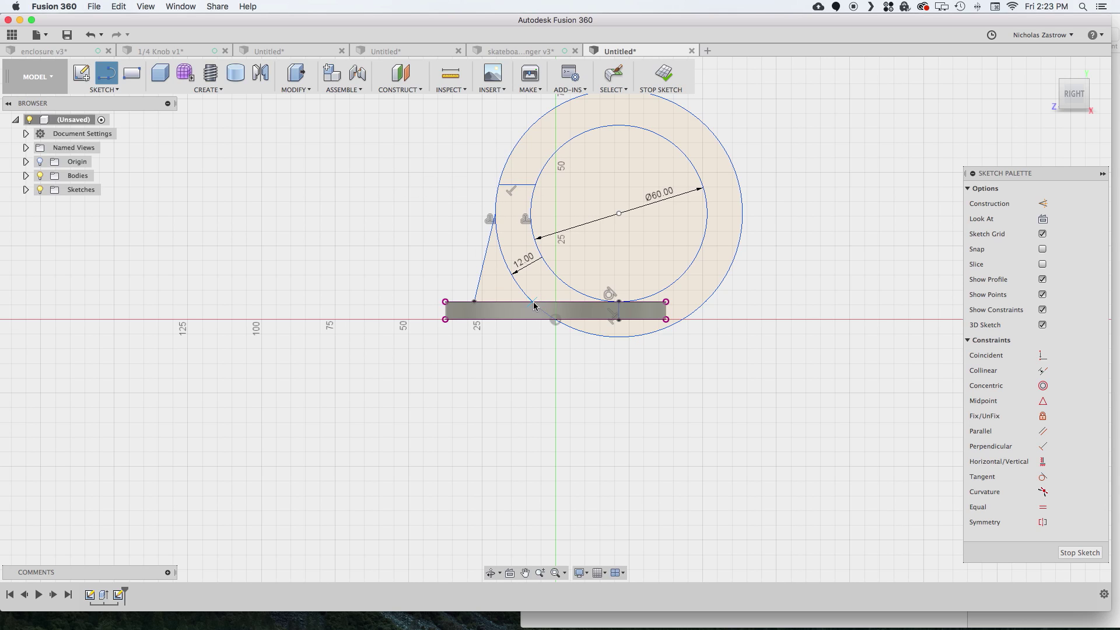
{"action": "key", "text": "Escape"}
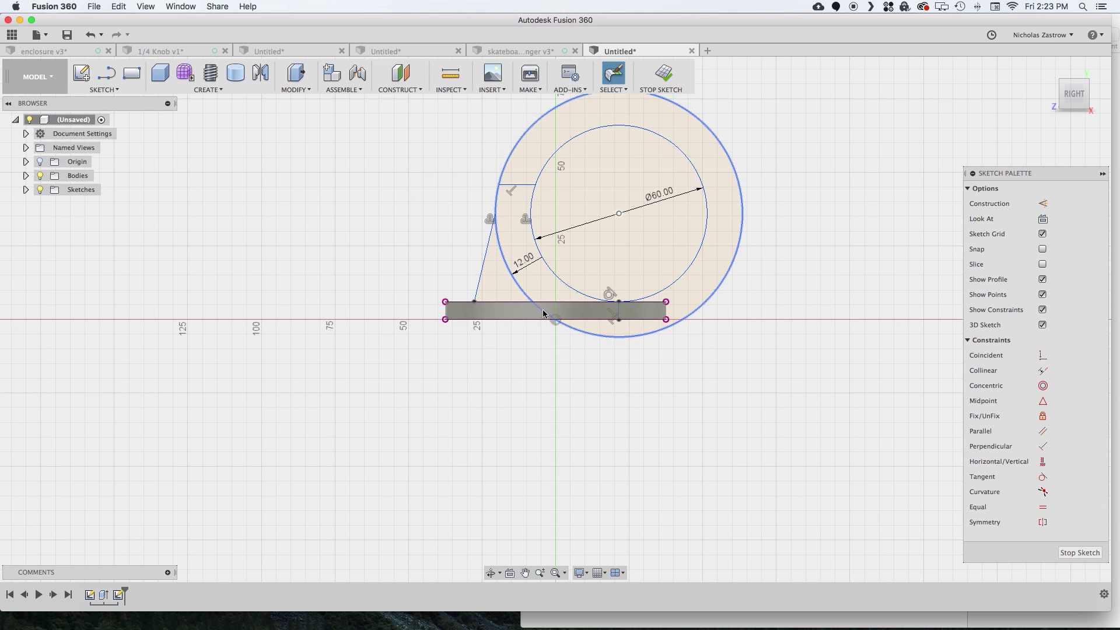
- Trim away the unwanted arcs of the circles
{"action": "key", "text": "t"}
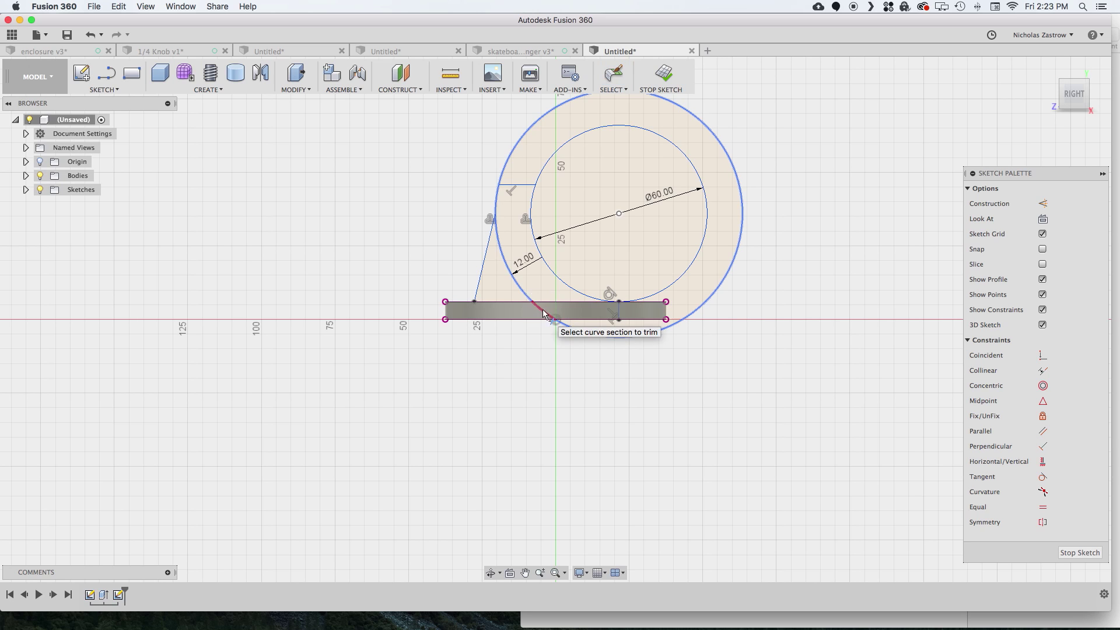
{"action": "left_click", "coordinate": [570, 325]}
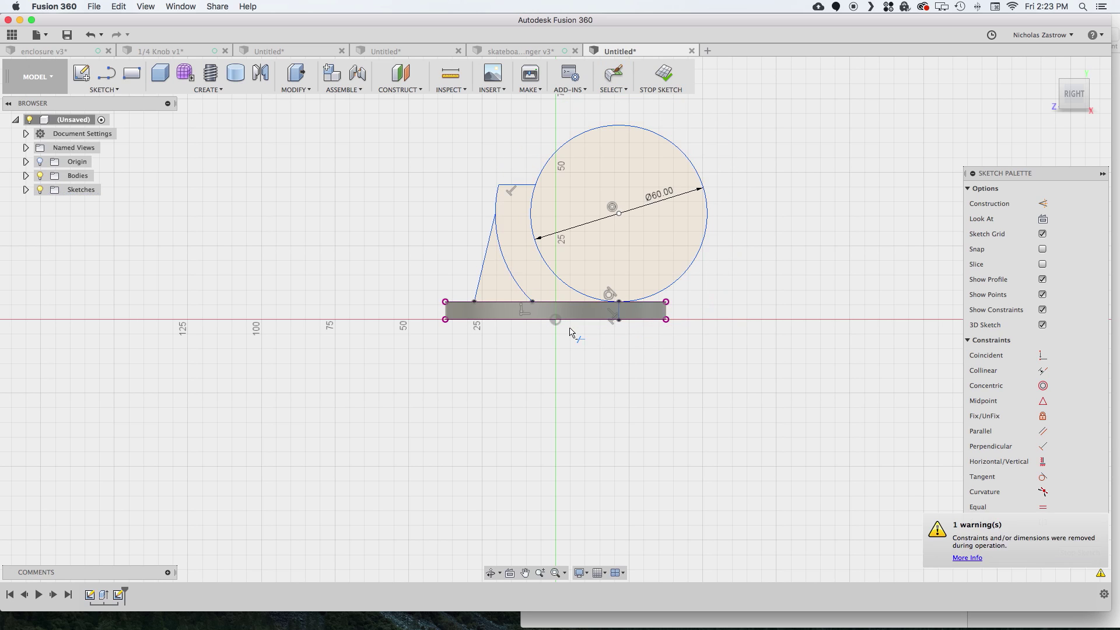
{"action": "left_click", "coordinate": [620, 132]}
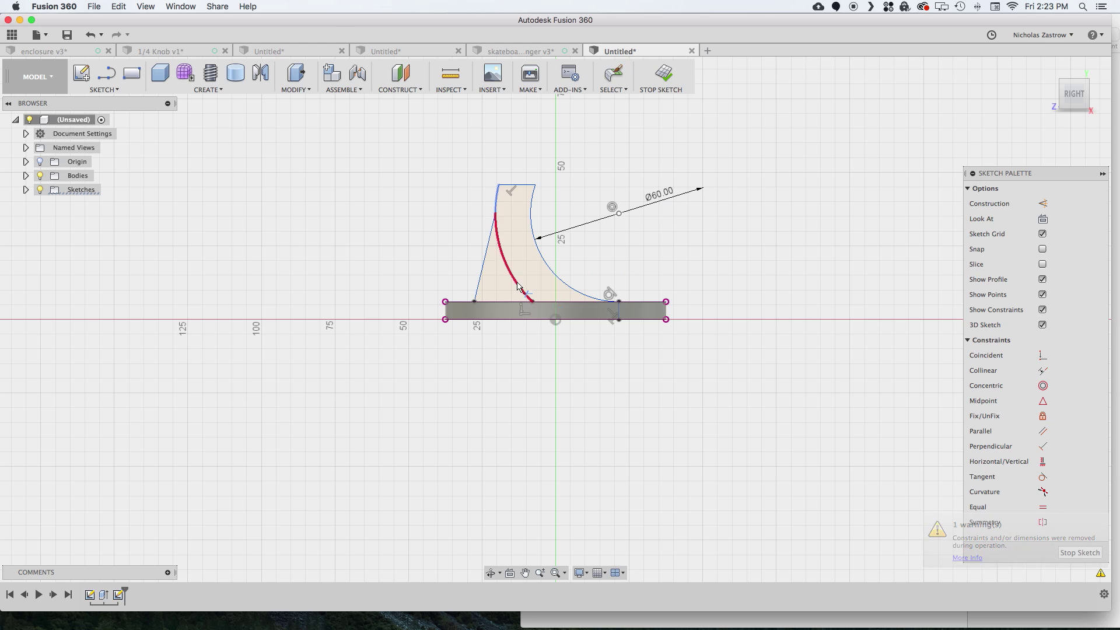
- Fillet the corner between the fin's inner arc and bottom line, then view the sketch in 3D
{"action": "left_click", "coordinate": [104, 89]}
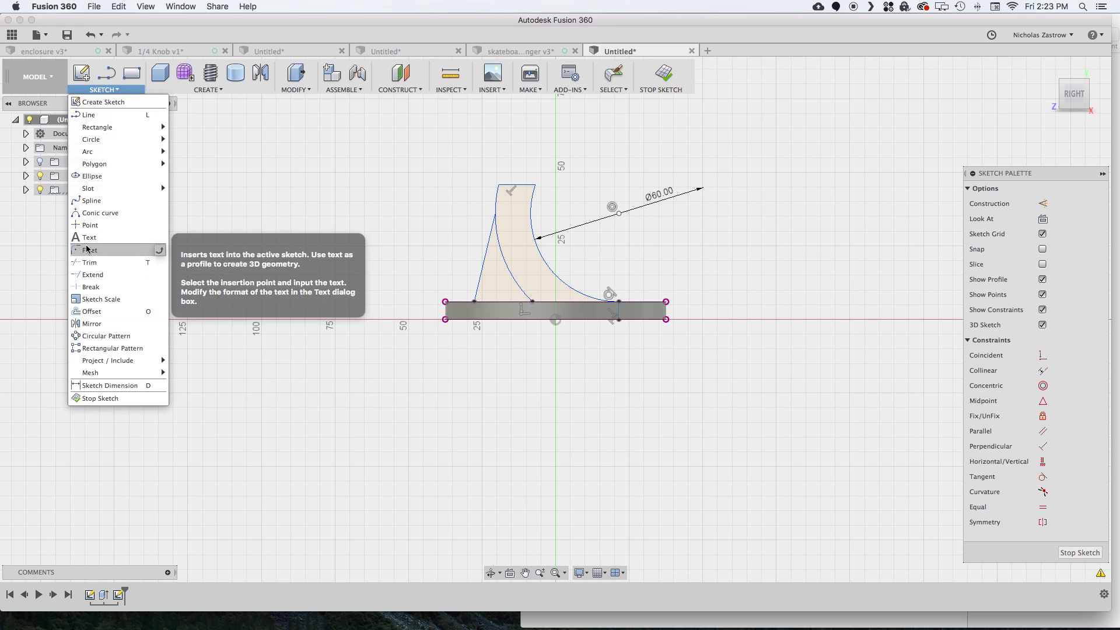
{"action": "left_click", "coordinate": [531, 303]}
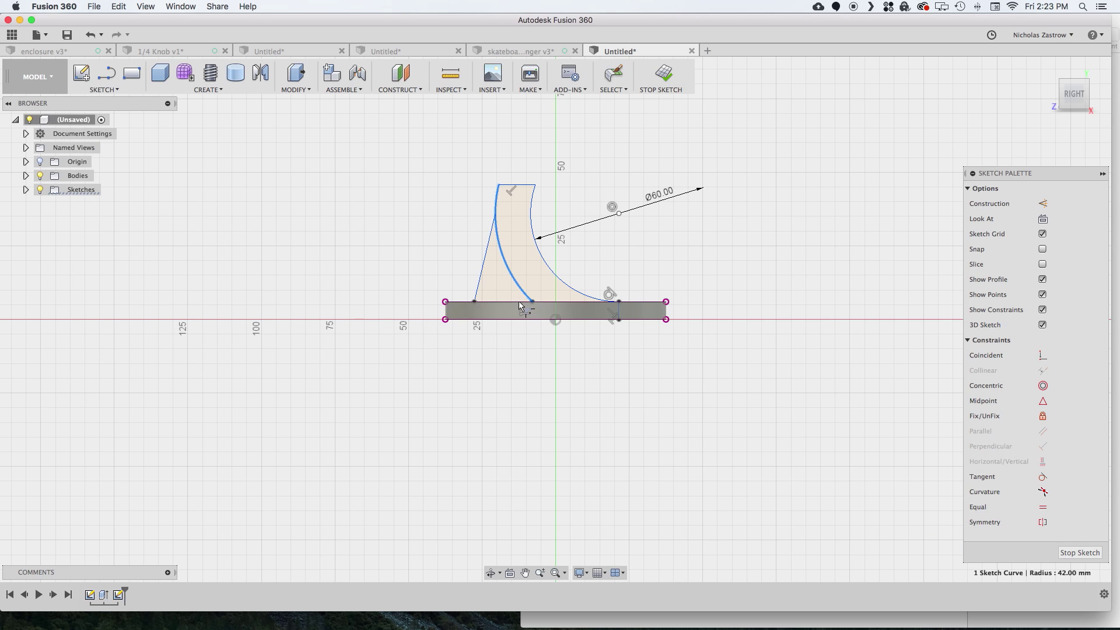
{"action": "left_click", "coordinate": [506, 302]}
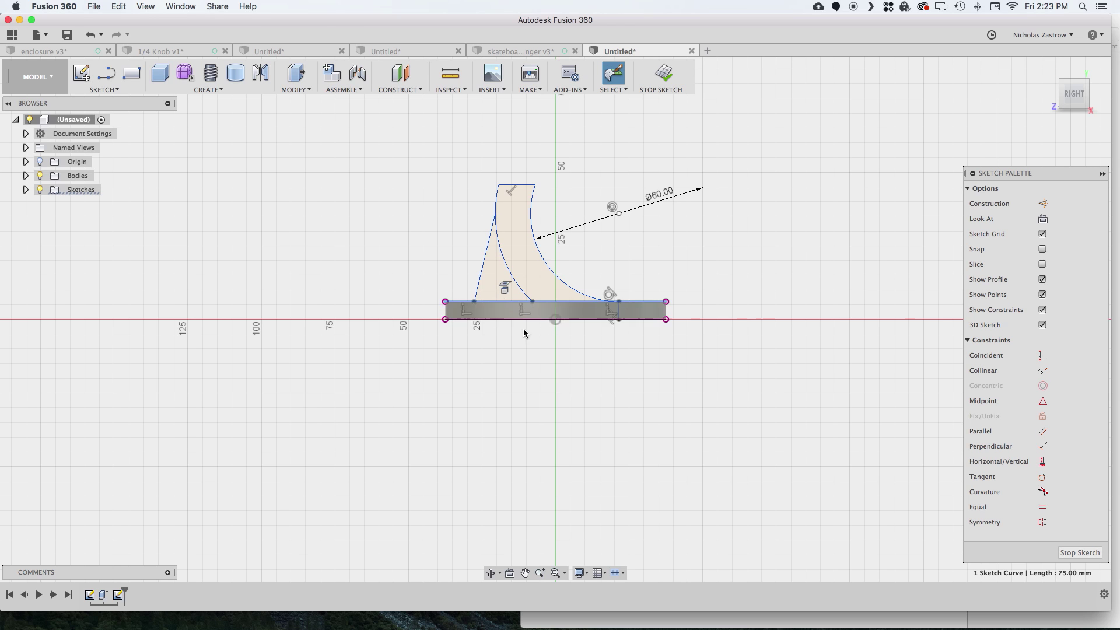
{"action": "right_click", "coordinate": [500, 304]}
{"action": "left_click", "coordinate": [492, 387]}
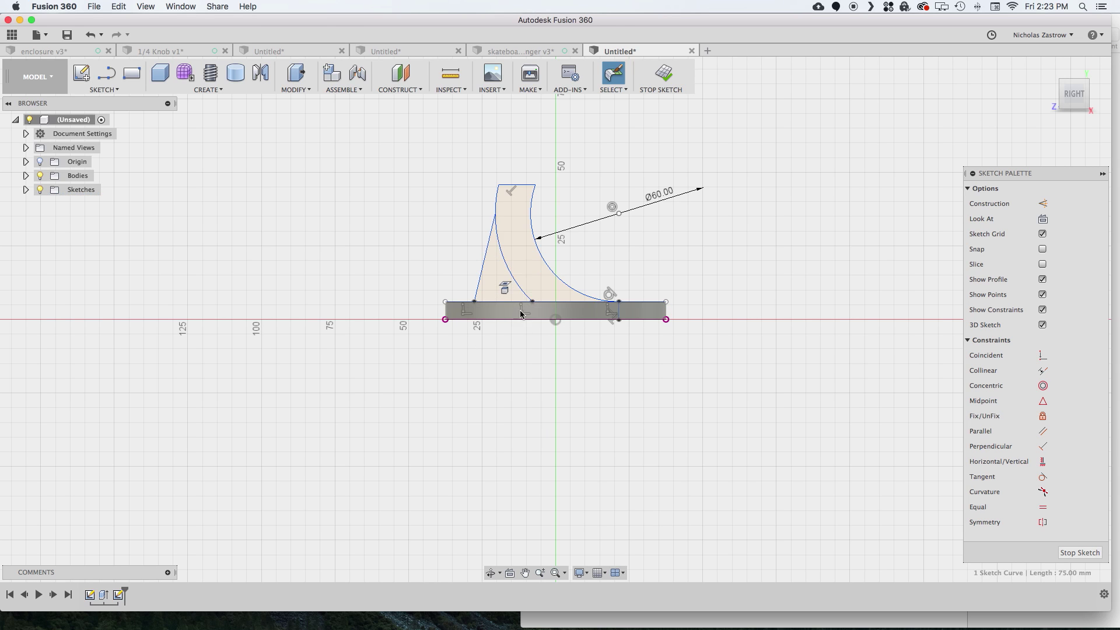
{"action": "left_click", "coordinate": [183, 131]}
{"action": "left_click", "coordinate": [120, 88]}
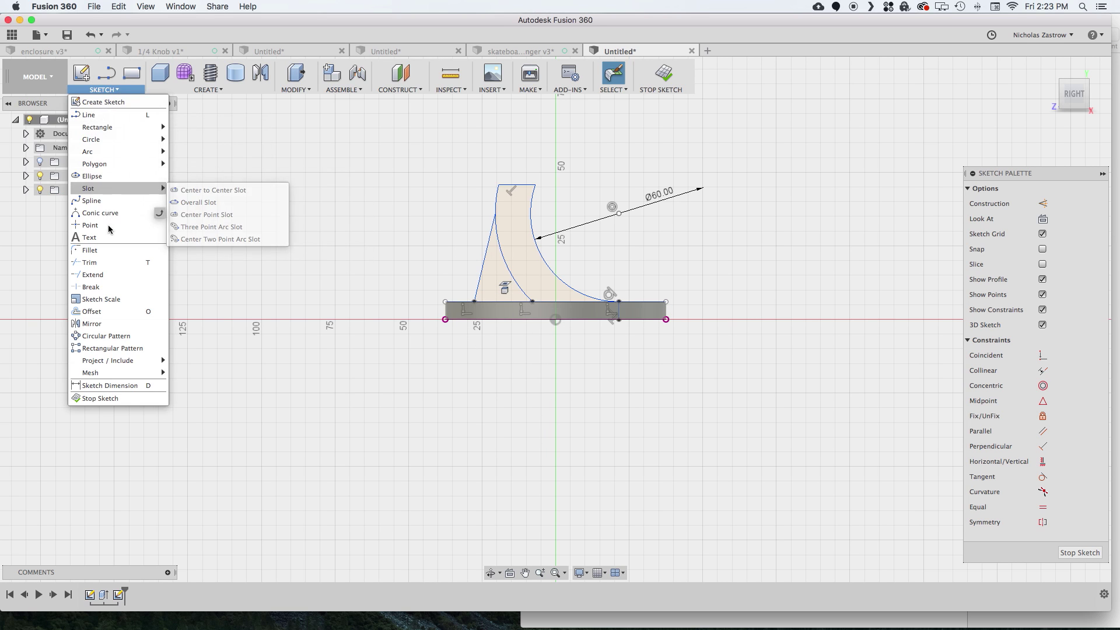
{"action": "left_click", "coordinate": [93, 260]}
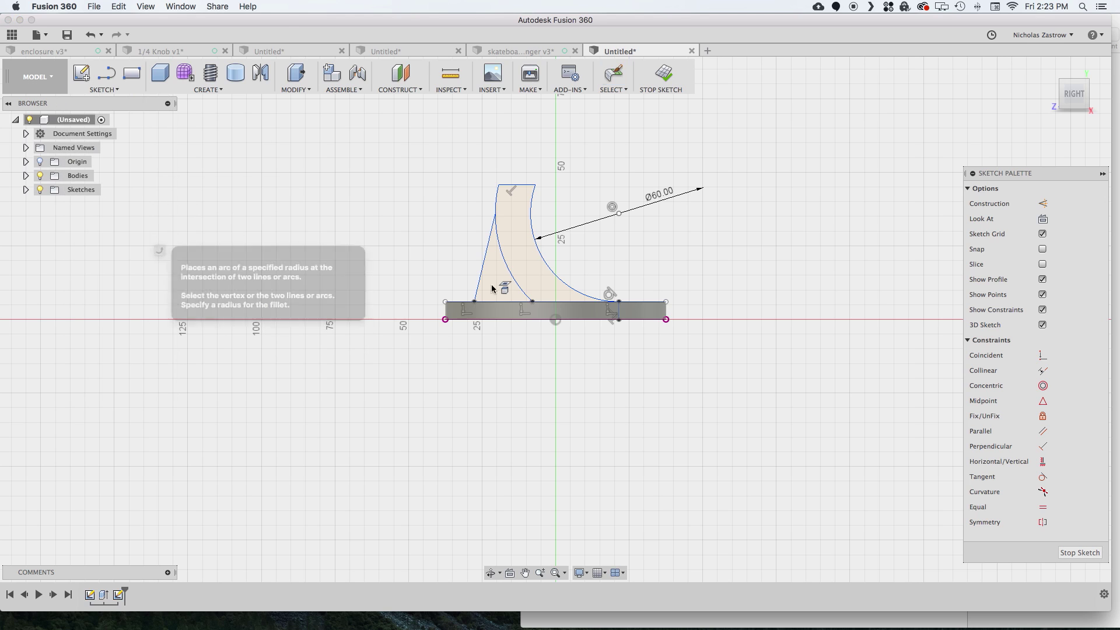
{"action": "left_click", "coordinate": [530, 299]}
{"action": "left_click", "coordinate": [521, 308]}
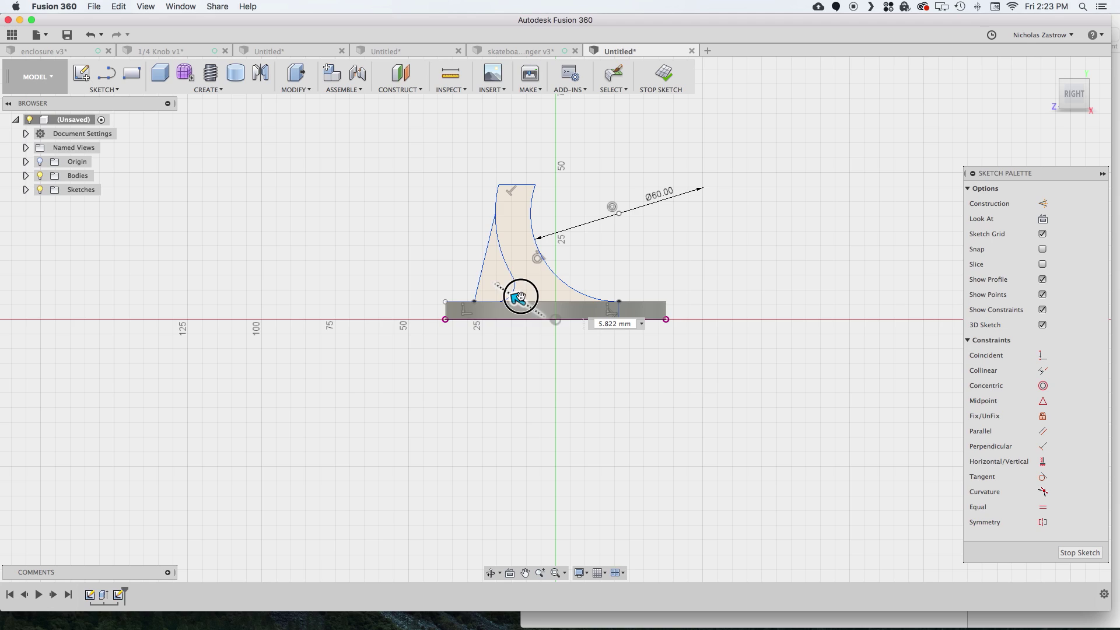
{"action": "key", "text": "Return"}
{"action": "mouse_move", "coordinate": [543, 315]}
{"action": "middle_mouse_down", "text": "shift"}
{"action": "mouse_move", "coordinate": [570, 334]}
{"action": "mouse_move", "coordinate": [625, 335]}
{"action": "middle_mouse_up", "text": "shift"}
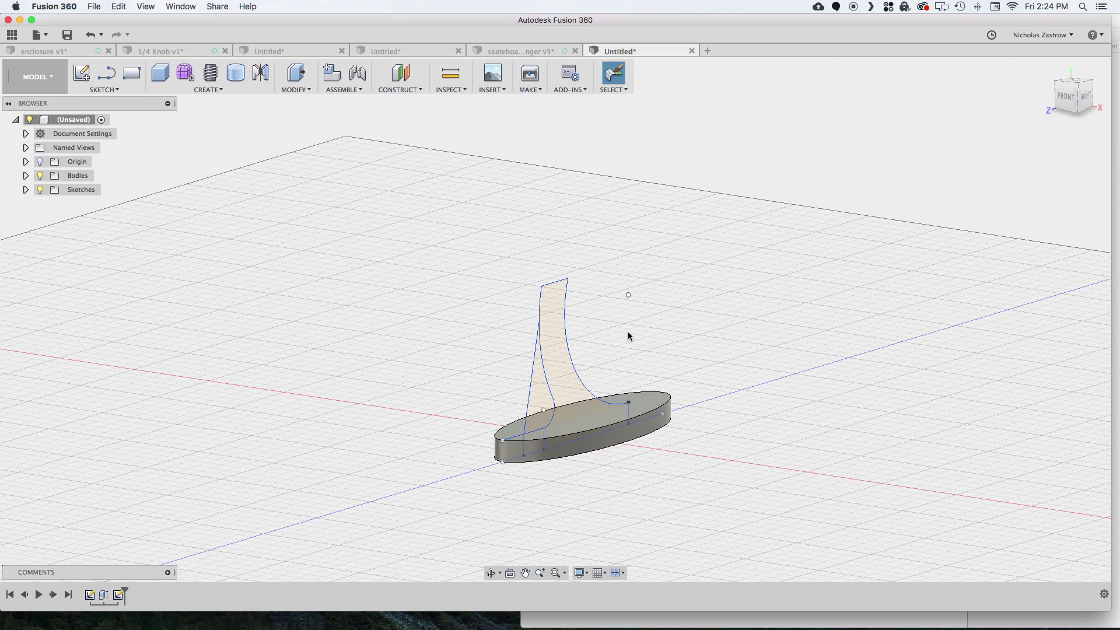
- Extrude the fin profile symmetrically 17.593 mm, joined to the plate
{"action": "key", "text": "e"}
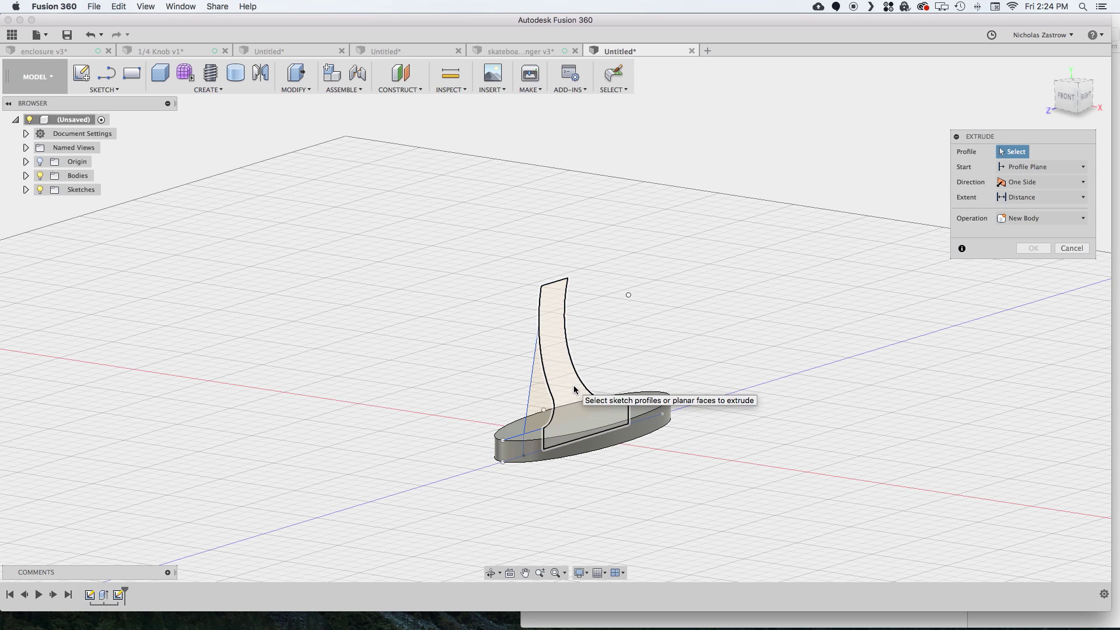
{"action": "left_click", "coordinate": [578, 383]}
{"action": "left_click", "coordinate": [1045, 182]}
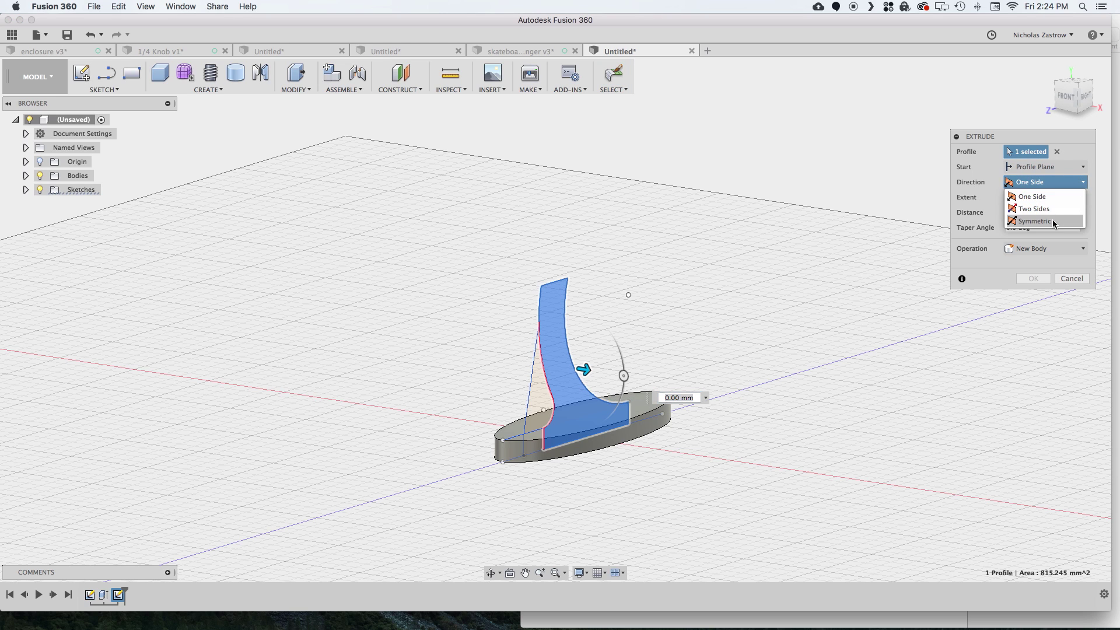
{"action": "left_click", "coordinate": [1034, 222]}
{"action": "left_click_drag", "start_coordinate": [586, 369], "coordinate": [633, 378]}
{"action": "left_click", "coordinate": [1027, 249]}
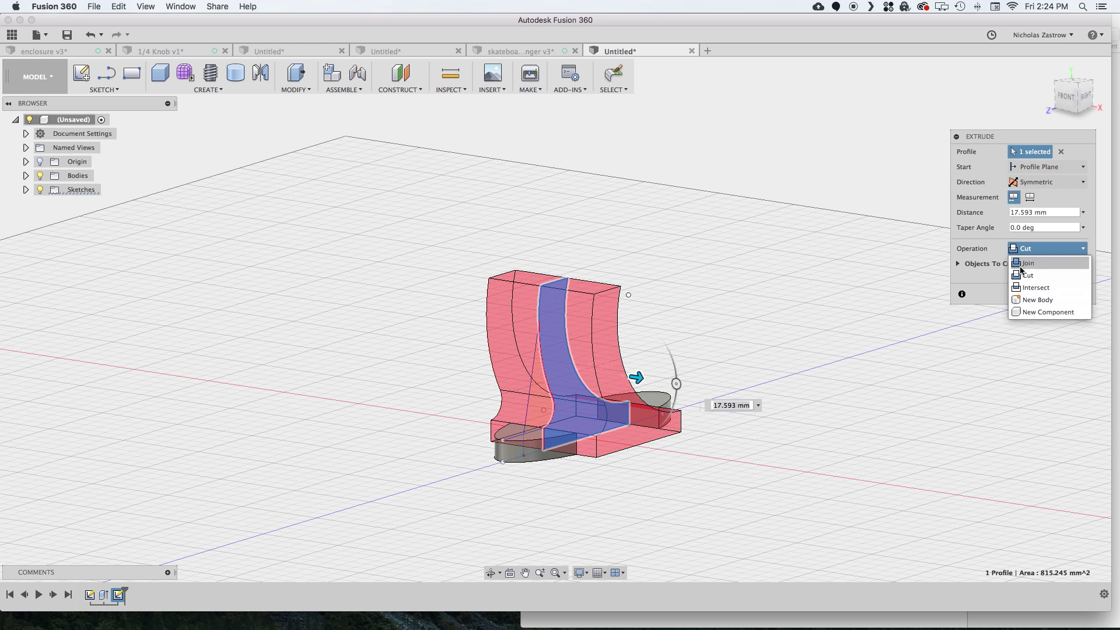
{"action": "left_click", "coordinate": [1027, 265]}
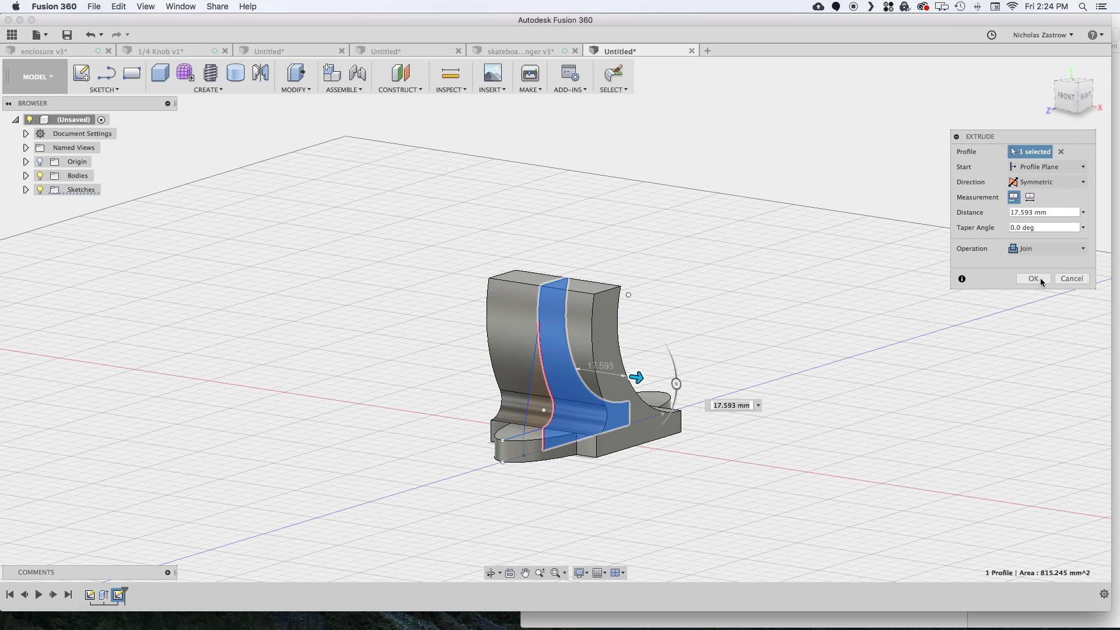
{"action": "left_click", "coordinate": [1033, 279]}
{"action": "key", "text": "e"}
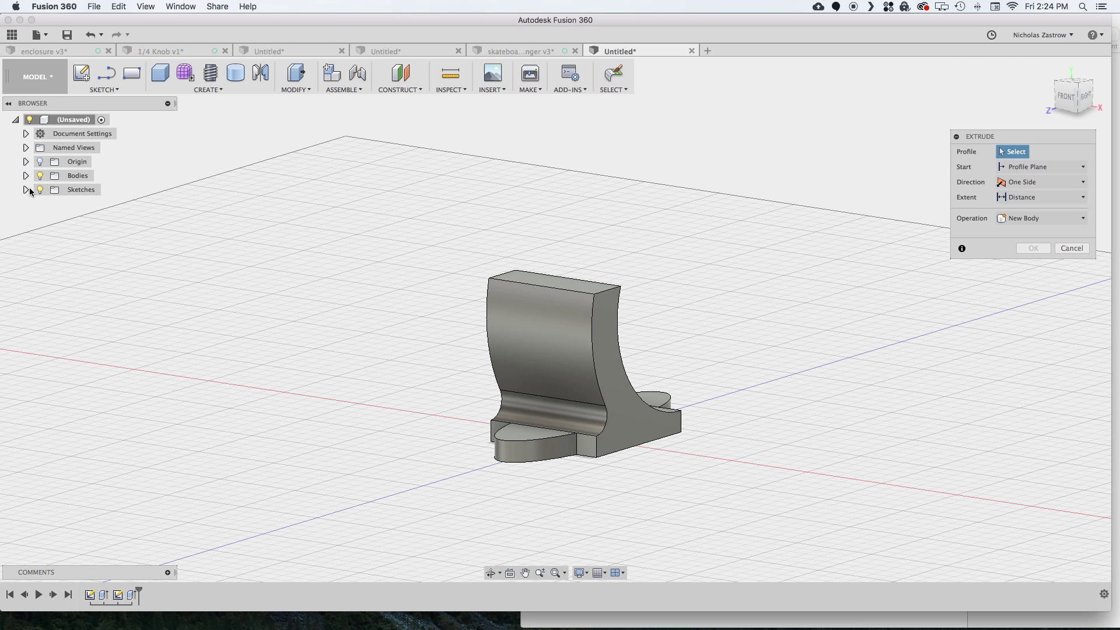
- Extrude the triangular rib profile symmetrically 5 mm, joined to the wall
{"action": "left_click", "coordinate": [26, 190]}
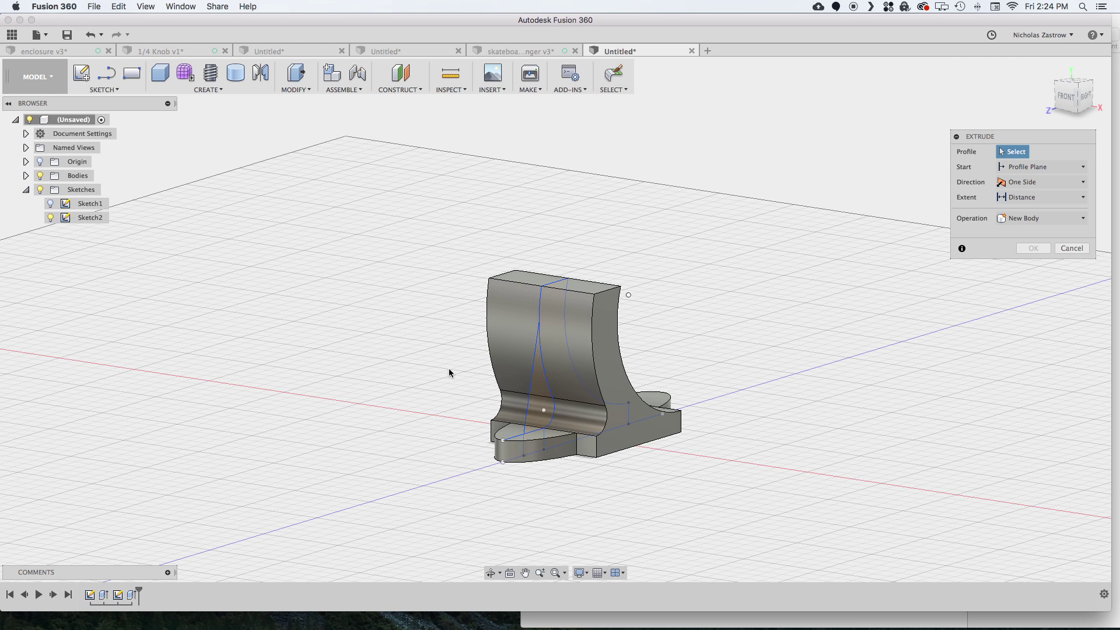
{"action": "left_click", "coordinate": [533, 414]}
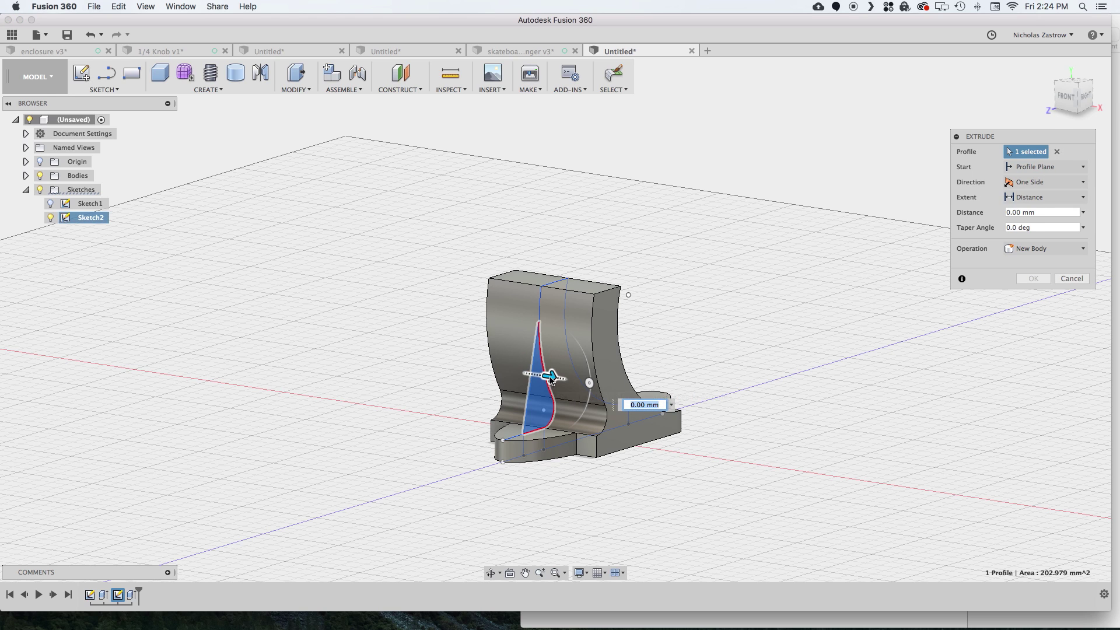
{"action": "left_click", "coordinate": [1043, 184]}
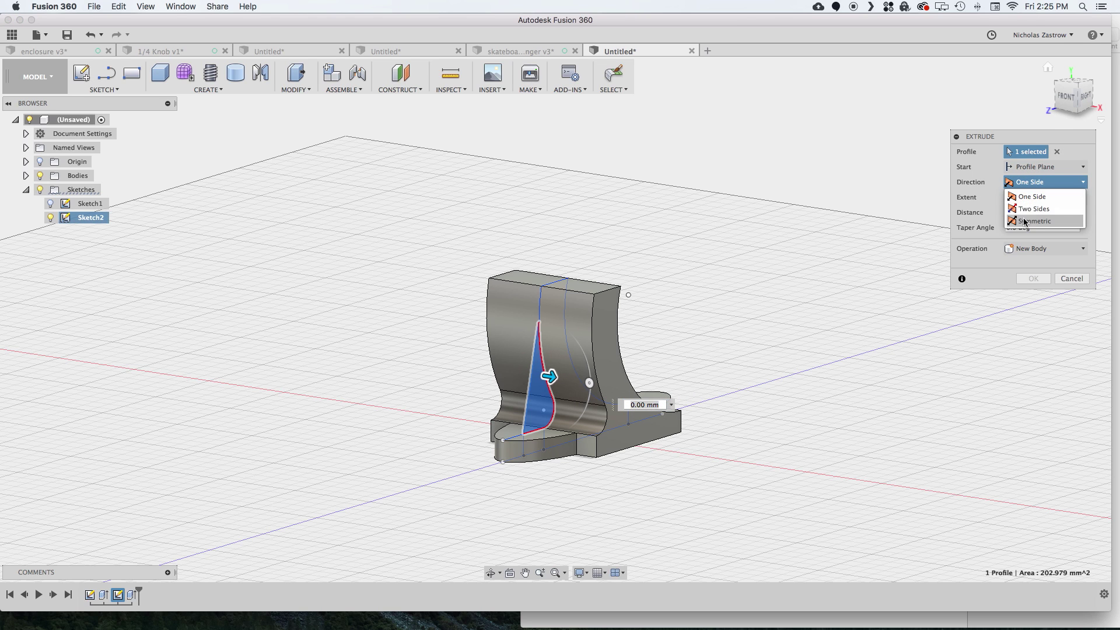
{"action": "left_click", "coordinate": [1025, 221]}
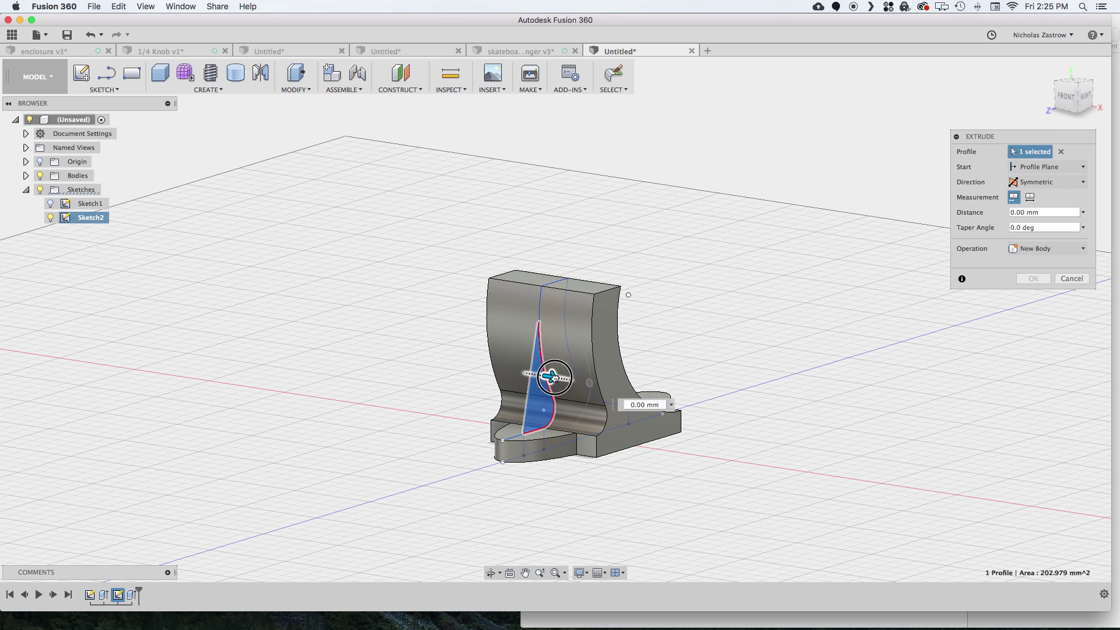
{"action": "left_click_drag", "start_coordinate": [555, 378], "coordinate": [565, 380]}
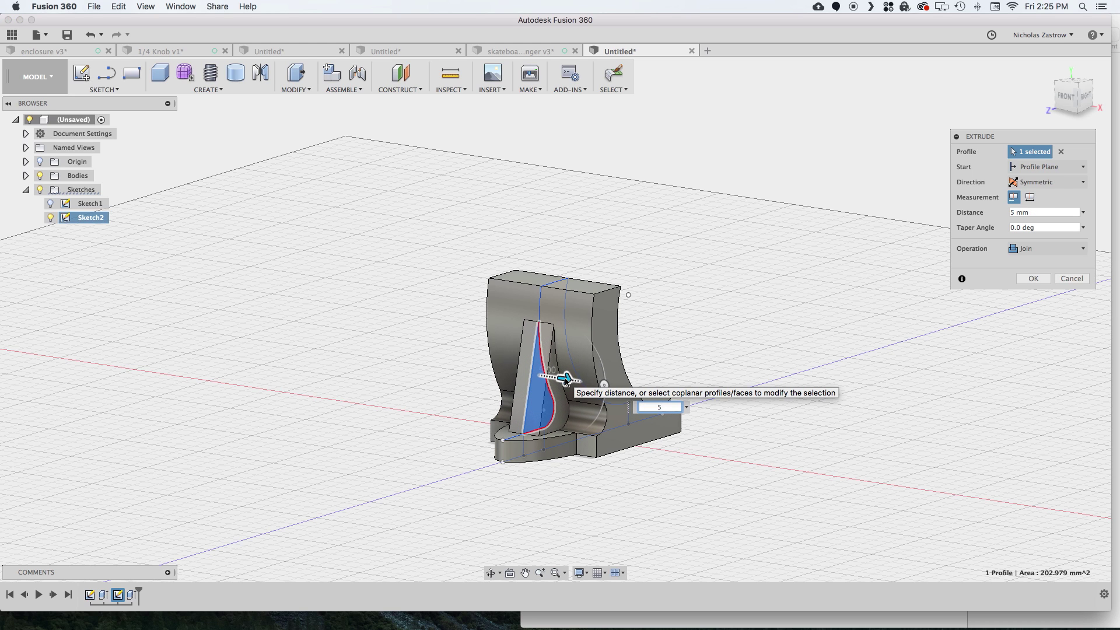
{"action": "key", "text": "Return"}
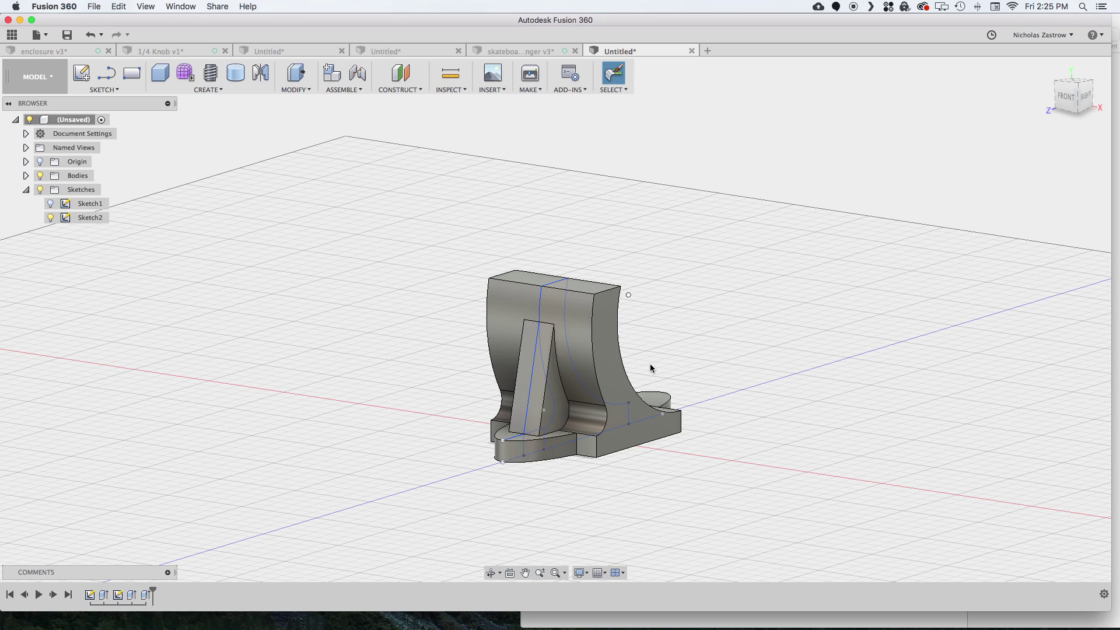
- Show Sketch1 and intersect-extrude its base profiles 64.78 mm to trim the hanger to the oval
{"action": "left_click", "coordinate": [50, 203]}
{"action": "left_click_drag", "start_coordinate": [1066, 91], "coordinate": [815, 213]}
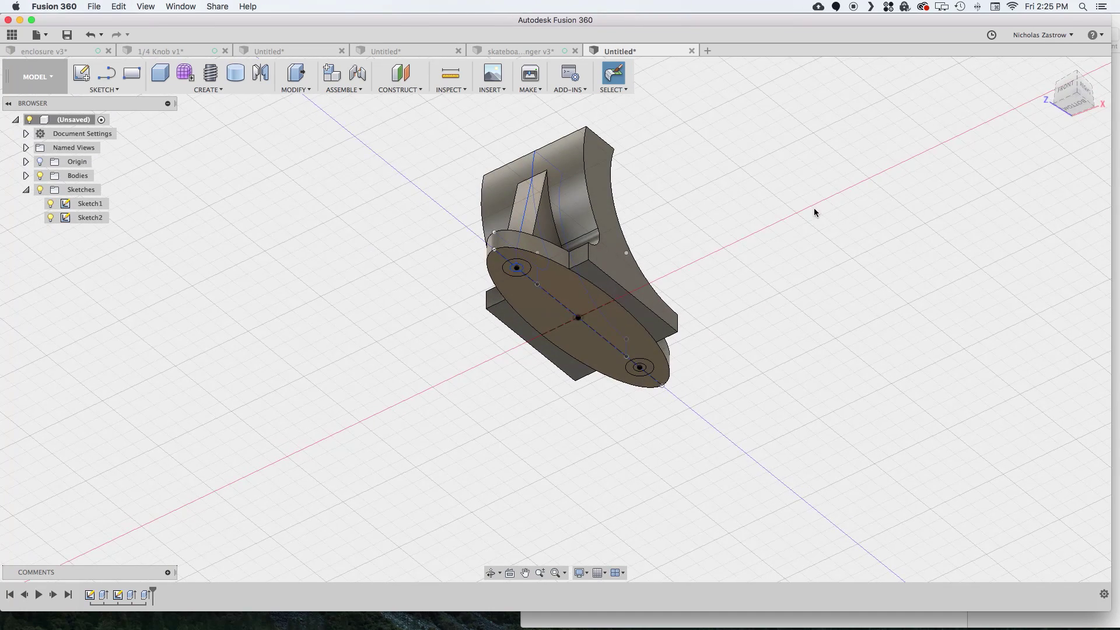
{"action": "key", "text": "e"}
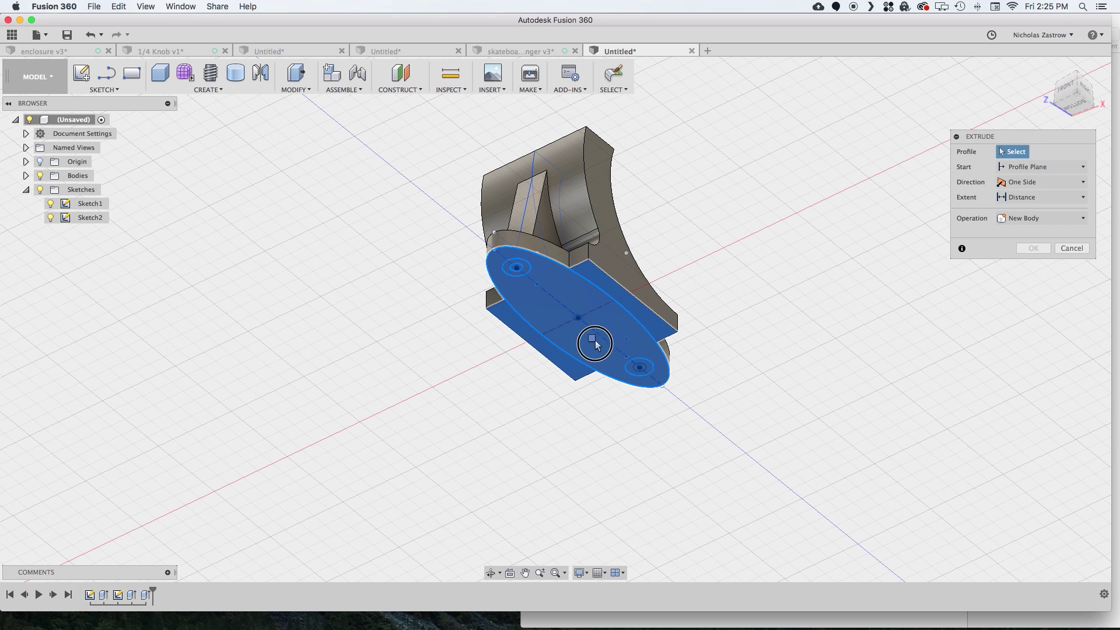
{"action": "left_click", "coordinate": [595, 344]}
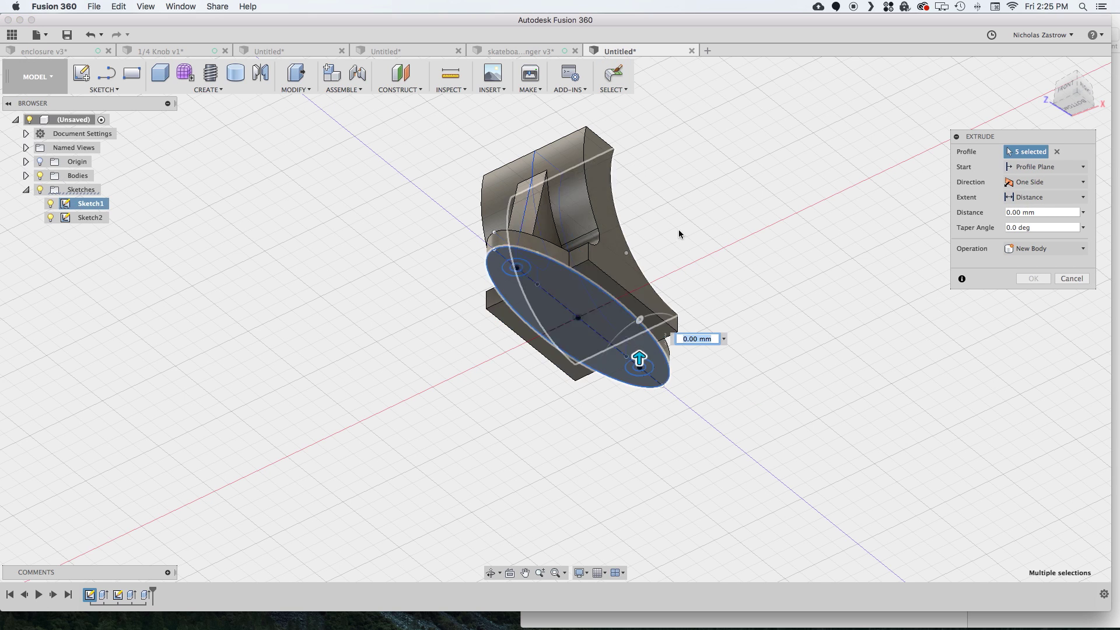
{"action": "left_click_drag", "start_coordinate": [642, 359], "coordinate": [642, 175]}
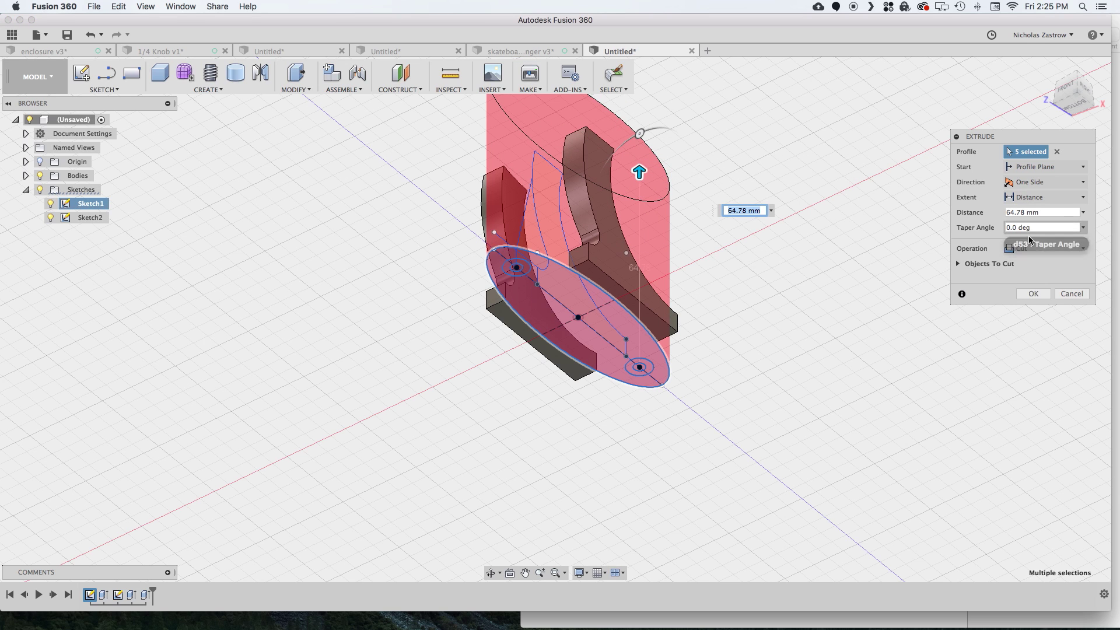
{"action": "left_click", "coordinate": [1027, 248]}
{"action": "left_click", "coordinate": [1027, 288]}
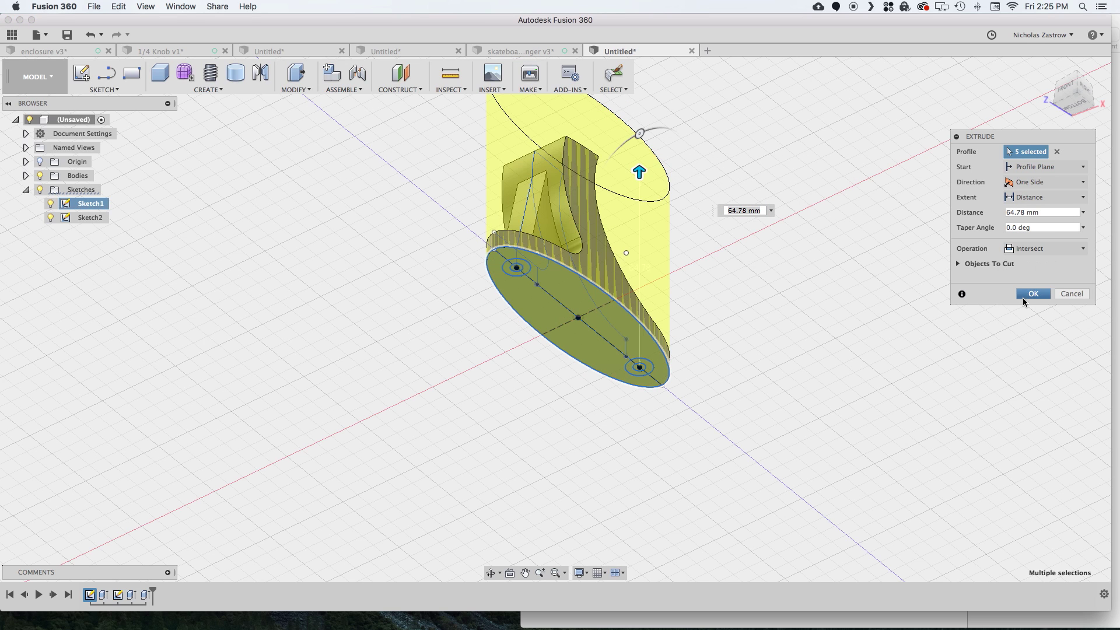
{"action": "left_click", "coordinate": [1032, 294]}
{"action": "mouse_move", "coordinate": [1062, 111]}
{"action": "middle_mouse_down", "text": "shift"}
{"action": "mouse_move", "coordinate": [1033, 150]}
{"action": "mouse_move", "coordinate": [975, 178]}
{"action": "mouse_move", "coordinate": [858, 160]}
{"action": "mouse_move", "coordinate": [1016, 152]}
{"action": "middle_mouse_up", "text": "shift"}
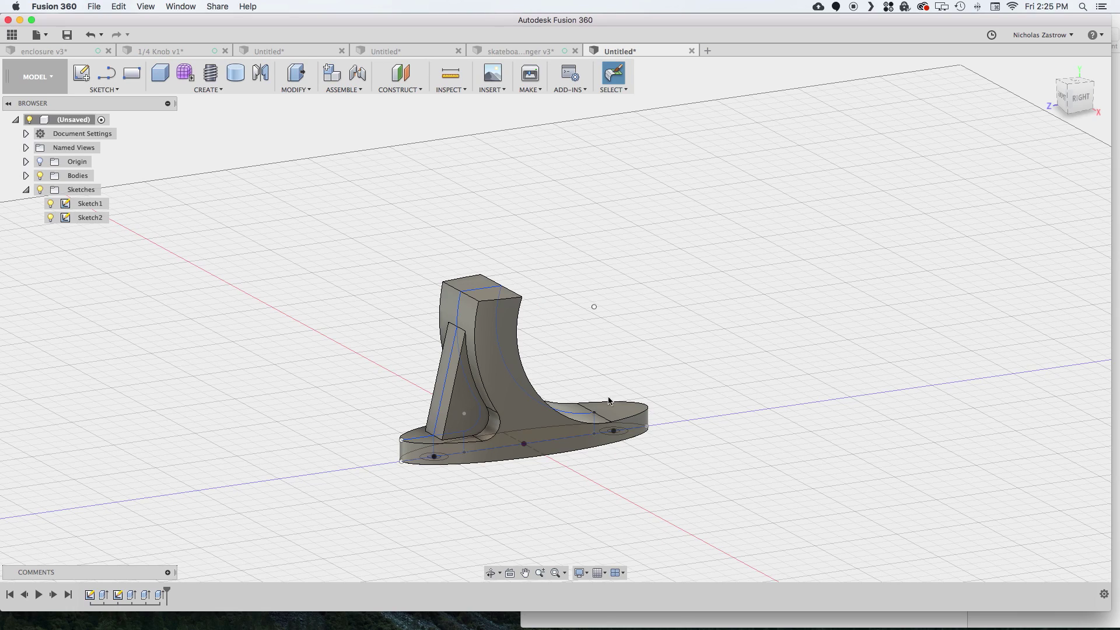
- Cut both screw-hole circles through the hanger's base with an All-extent extrusion
{"action": "middle_click_drag", "start_coordinate": [1076, 101], "coordinate": [893, 189], "text": "shift"}
{"action": "key", "text": "e"}
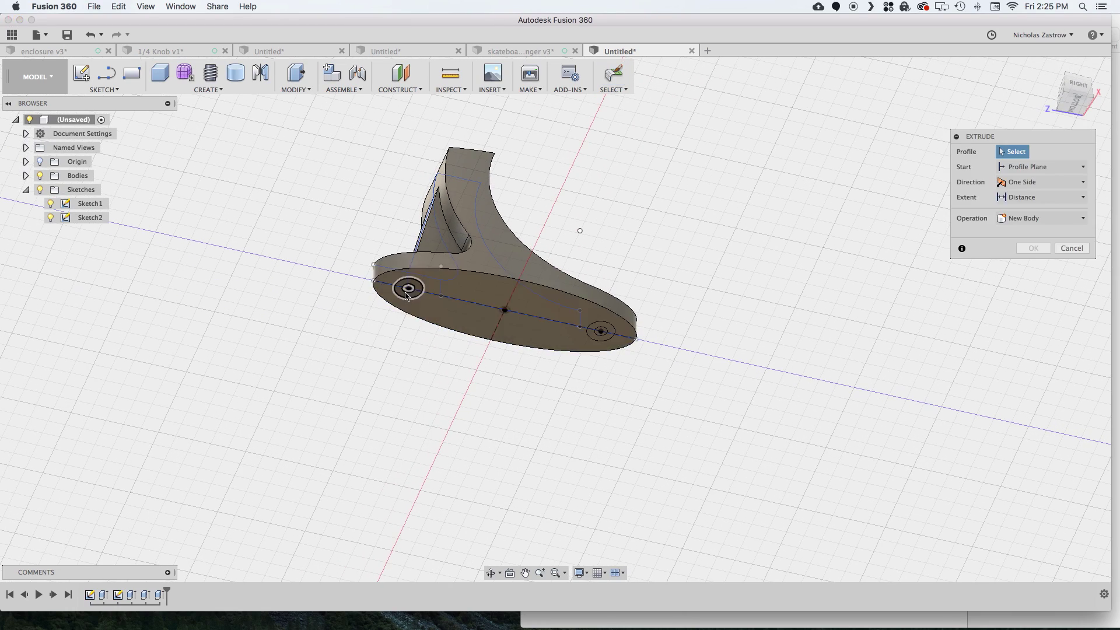
{"action": "left_click", "coordinate": [407, 290]}
{"action": "left_click", "coordinate": [601, 331]}
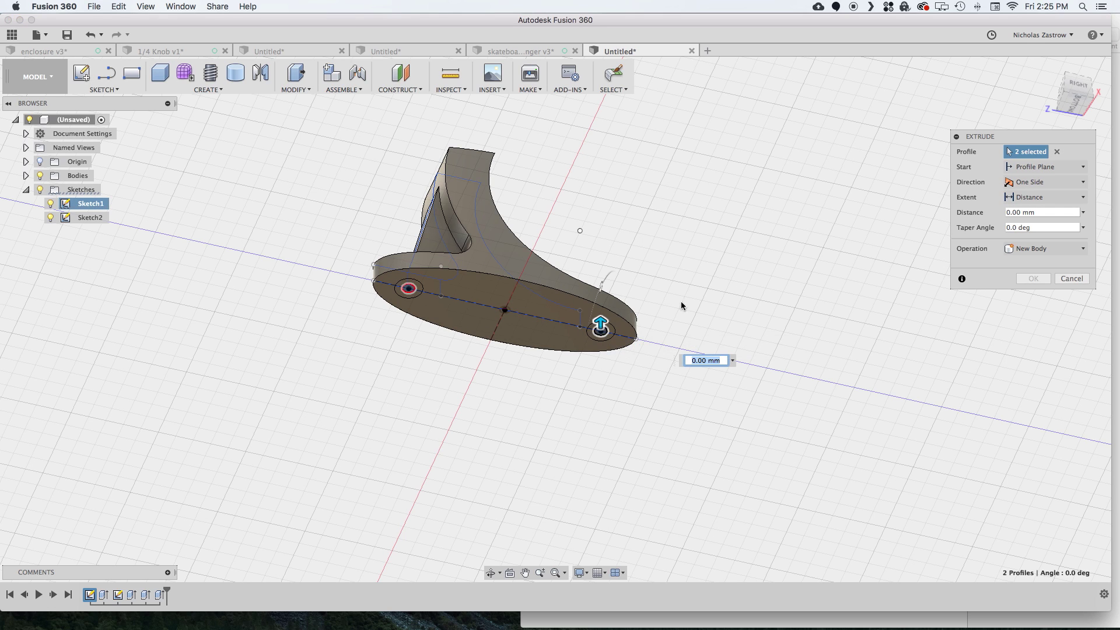
{"action": "left_click", "coordinate": [1031, 197]}
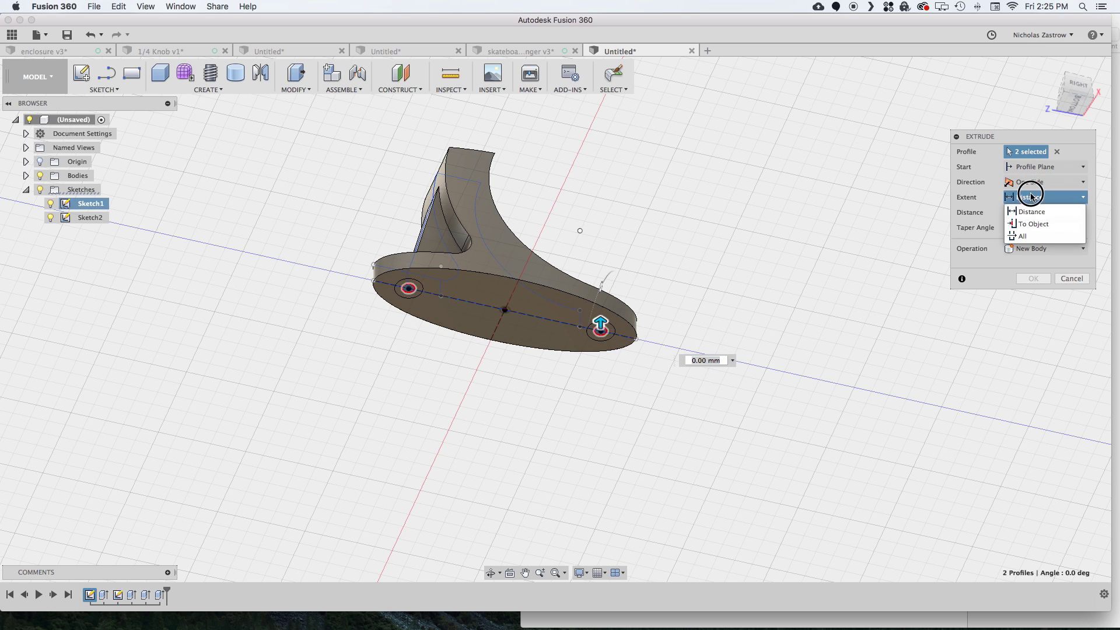
{"action": "left_click", "coordinate": [1033, 237]}
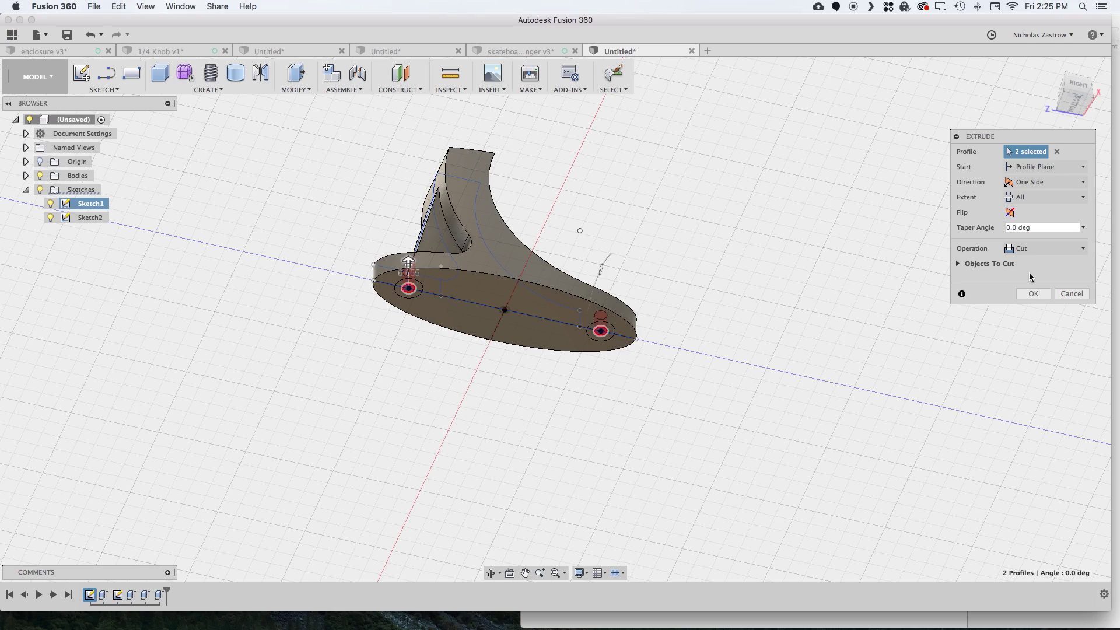
{"action": "left_click_drag", "start_coordinate": [1071, 91], "coordinate": [1065, 152]}
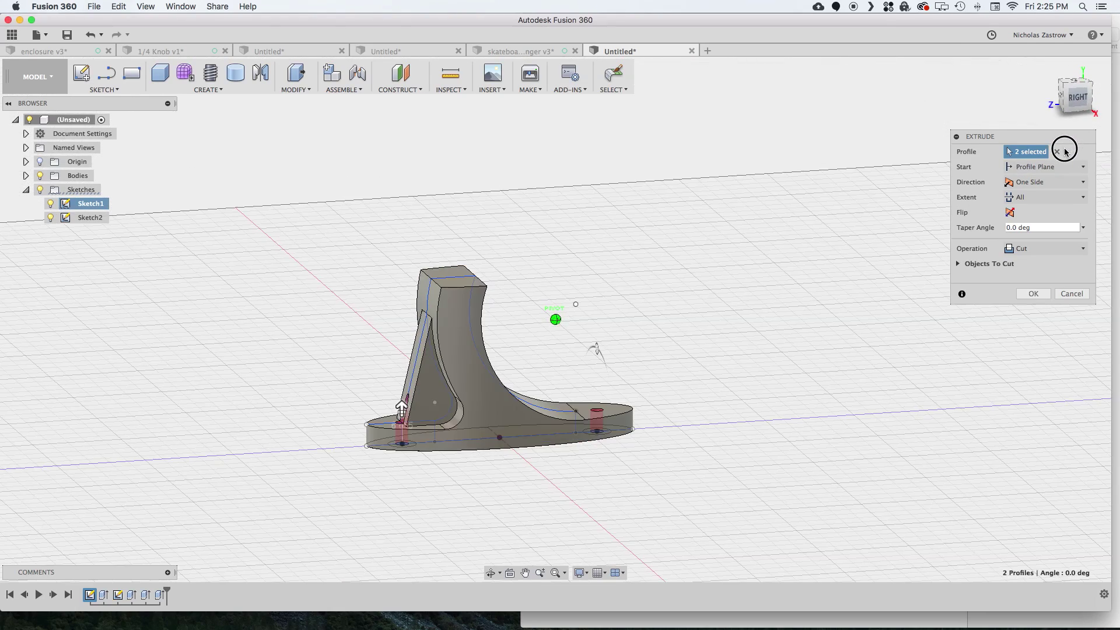
{"action": "left_click", "coordinate": [1033, 293]}
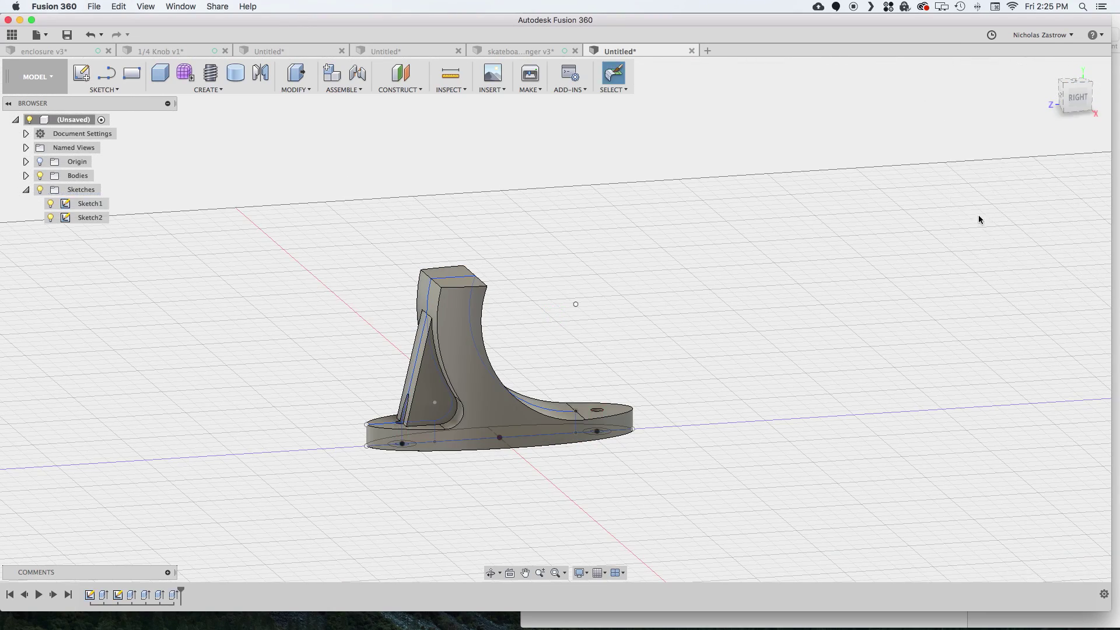
- Cut 13.53 mm screw-head recesses into both holes, starting from a 3 mm offset plane
{"action": "middle_click_drag", "start_coordinate": [641, 280], "coordinate": [447, 486], "text": "shift"}
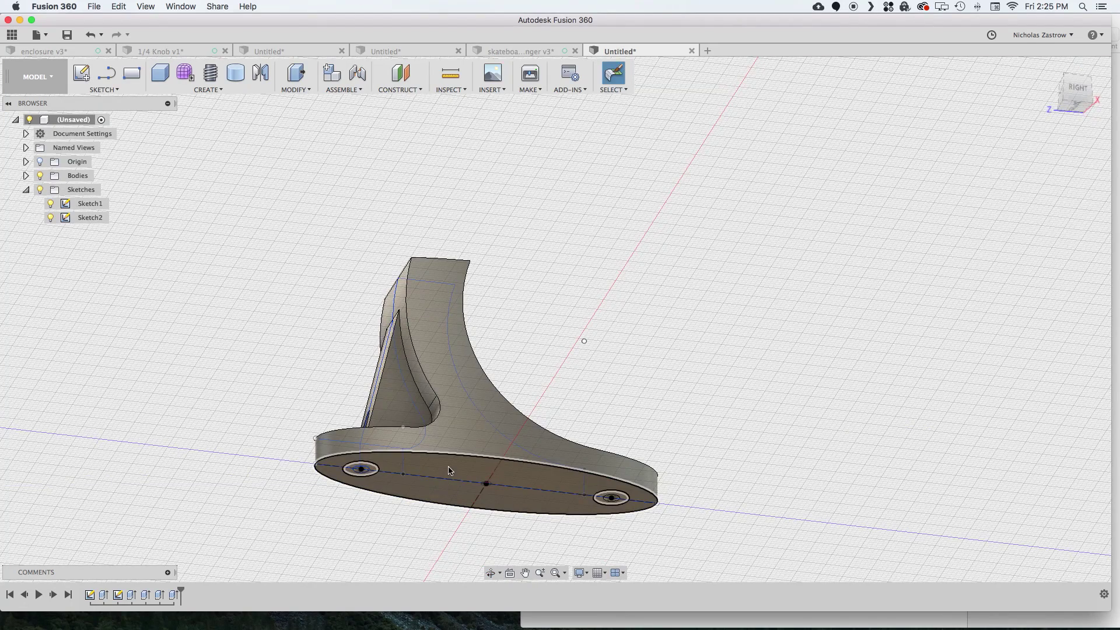
{"action": "key", "text": "e"}
{"action": "left_click", "coordinate": [371, 473]}
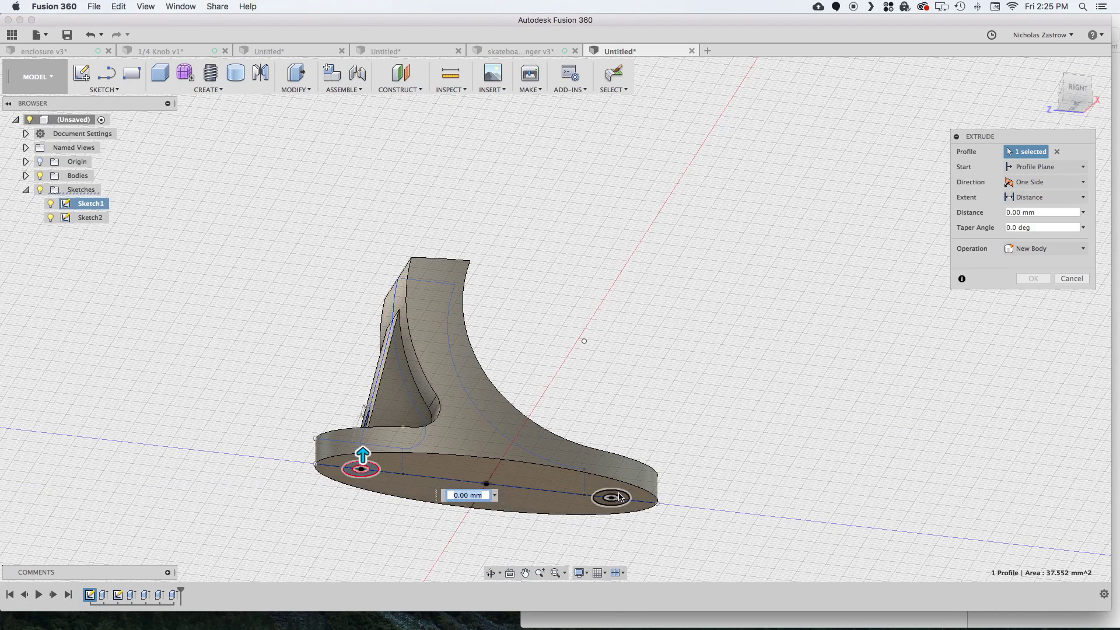
{"action": "left_click", "coordinate": [1042, 182]}
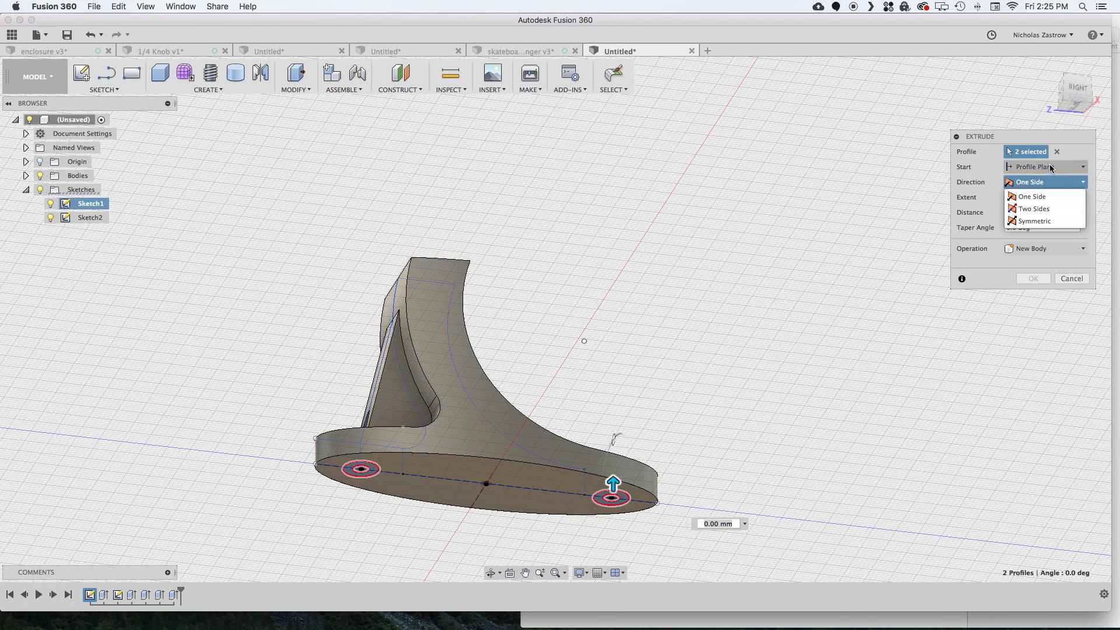
{"action": "left_click", "coordinate": [1052, 169]}
{"action": "left_click", "coordinate": [1041, 193]}
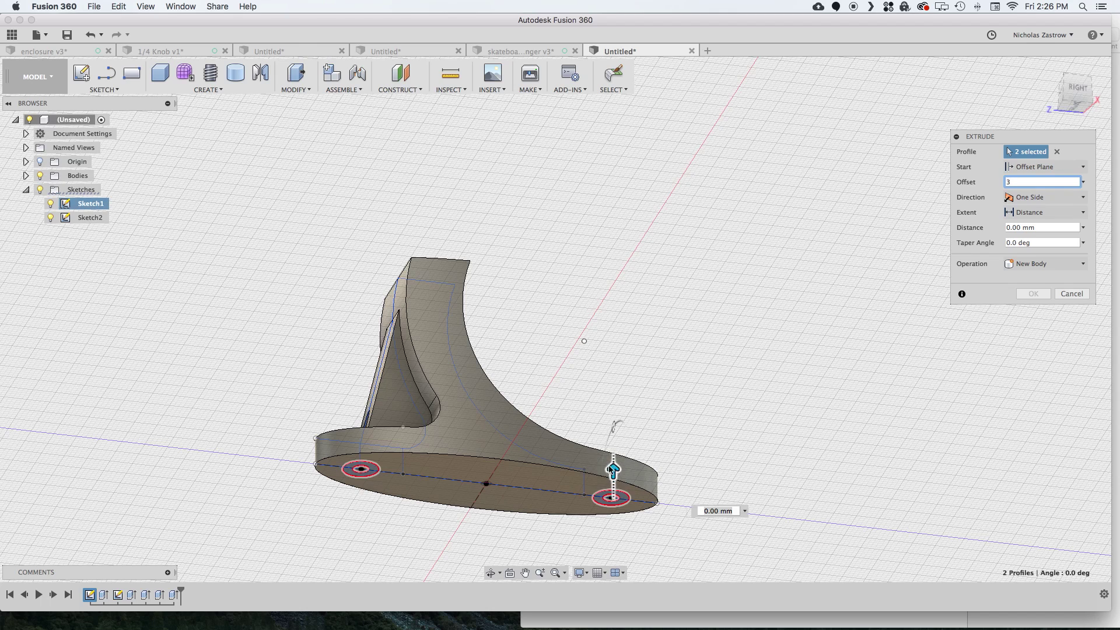
{"action": "type", "text": "3"}
{"action": "left_click_drag", "start_coordinate": [613, 470], "coordinate": [612, 347]}
{"action": "left_click", "coordinate": [1029, 309]}
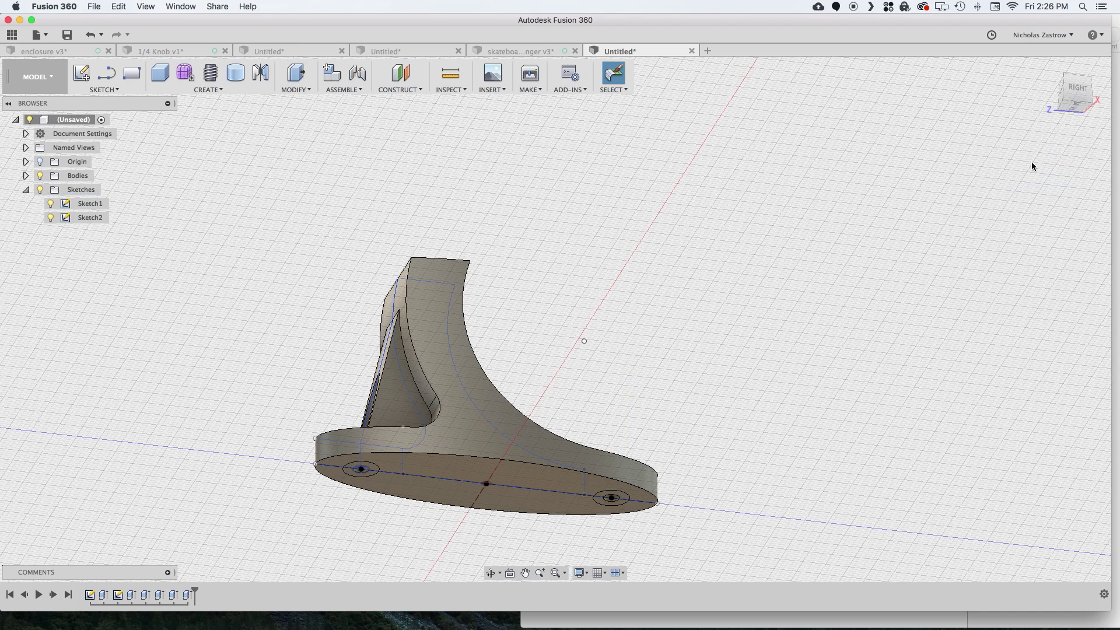
{"action": "middle_click_drag", "start_coordinate": [1072, 98], "coordinate": [1076, 149], "text": "shift"}
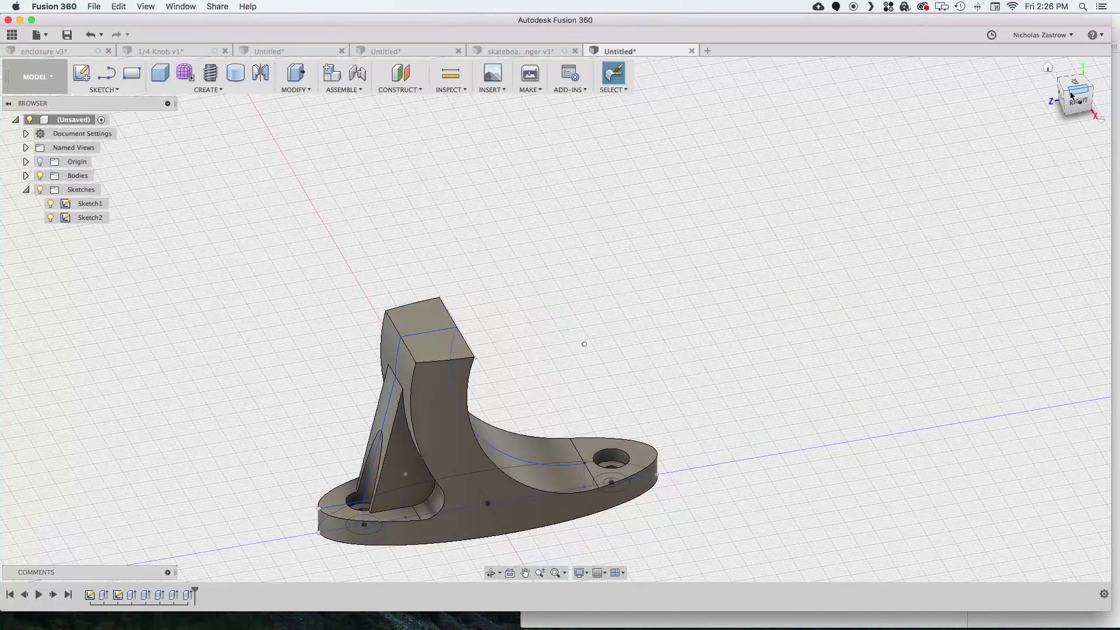
- Round the hook's top edge with a 9.102 mm fillet
{"action": "key", "text": "f"}
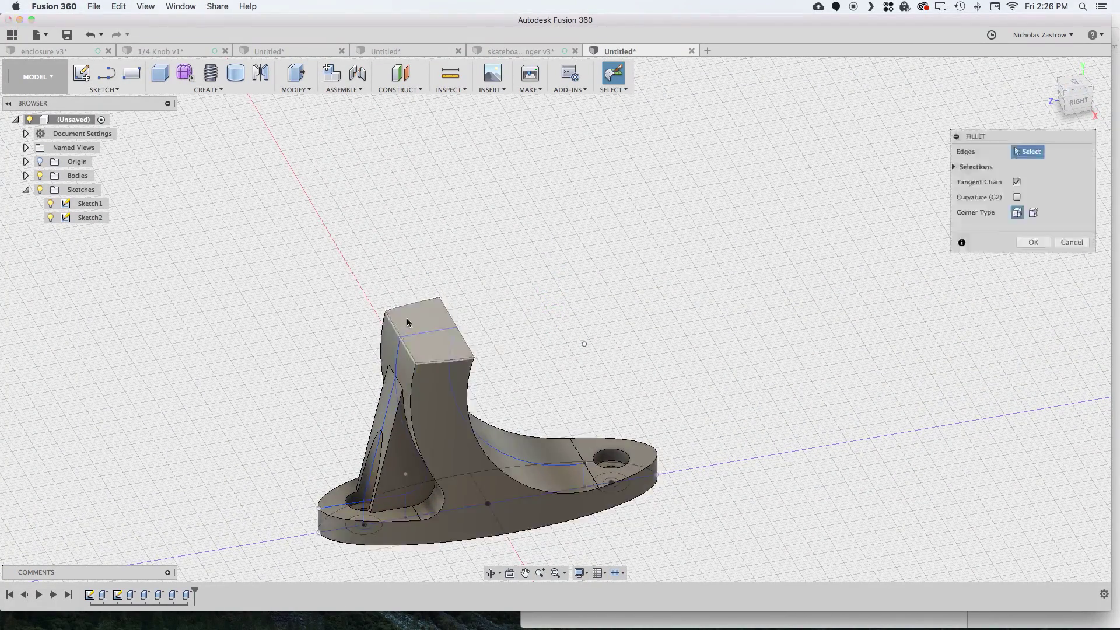
{"action": "left_click", "coordinate": [396, 333]}
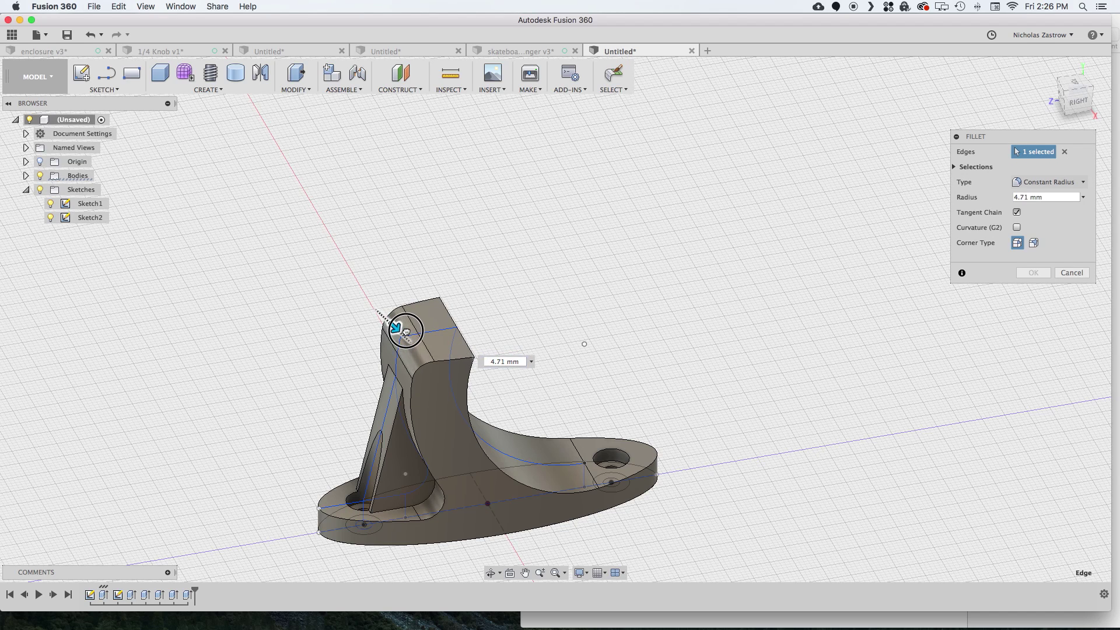
{"action": "left_click_drag", "start_coordinate": [407, 332], "coordinate": [405, 331]}
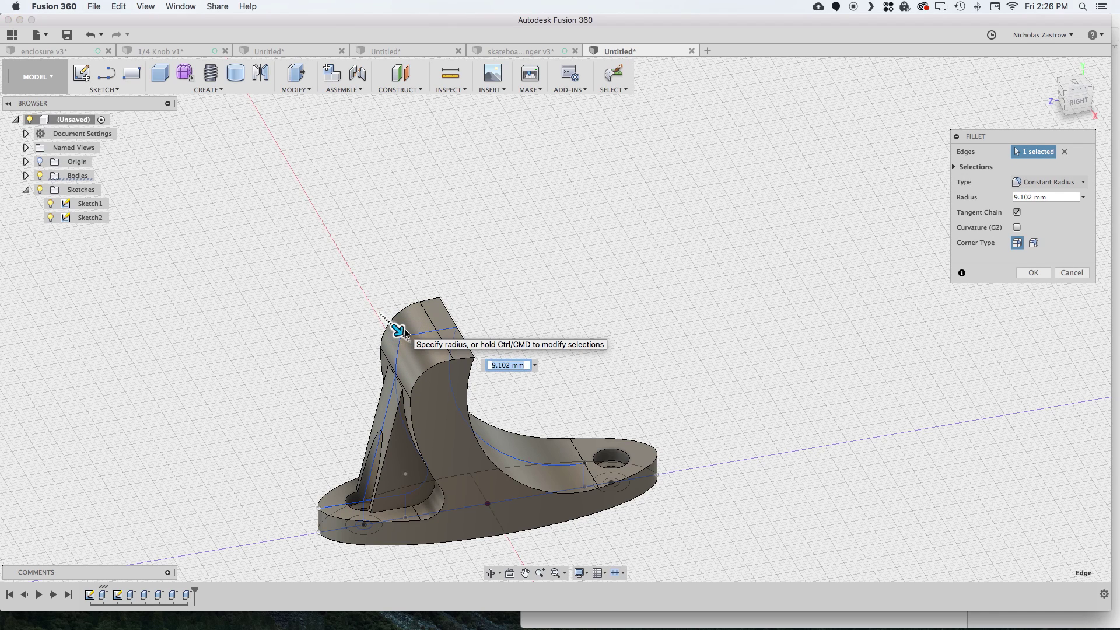
{"action": "middle_click_drag", "start_coordinate": [407, 332], "coordinate": [482, 282], "text": "shift"}
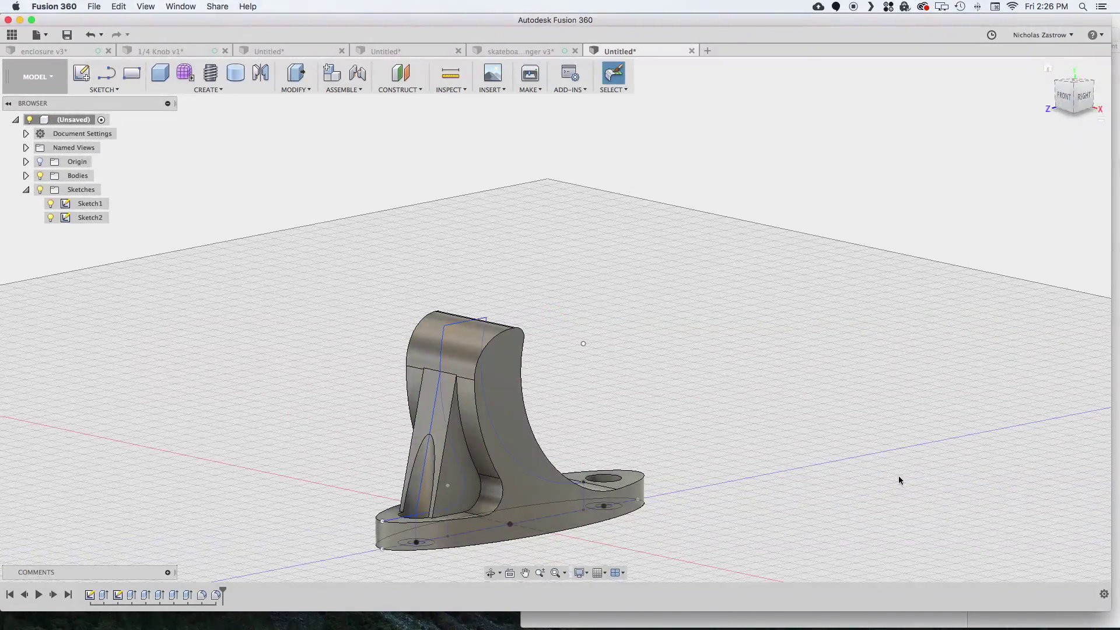
- Try a 0.191 mm fillet on the two curved brace edges, then abandon it
{"action": "key", "text": "f"}
{"action": "scroll", "coordinate": [372, 493], "scroll_direction": "up", "scroll_amount": 10}
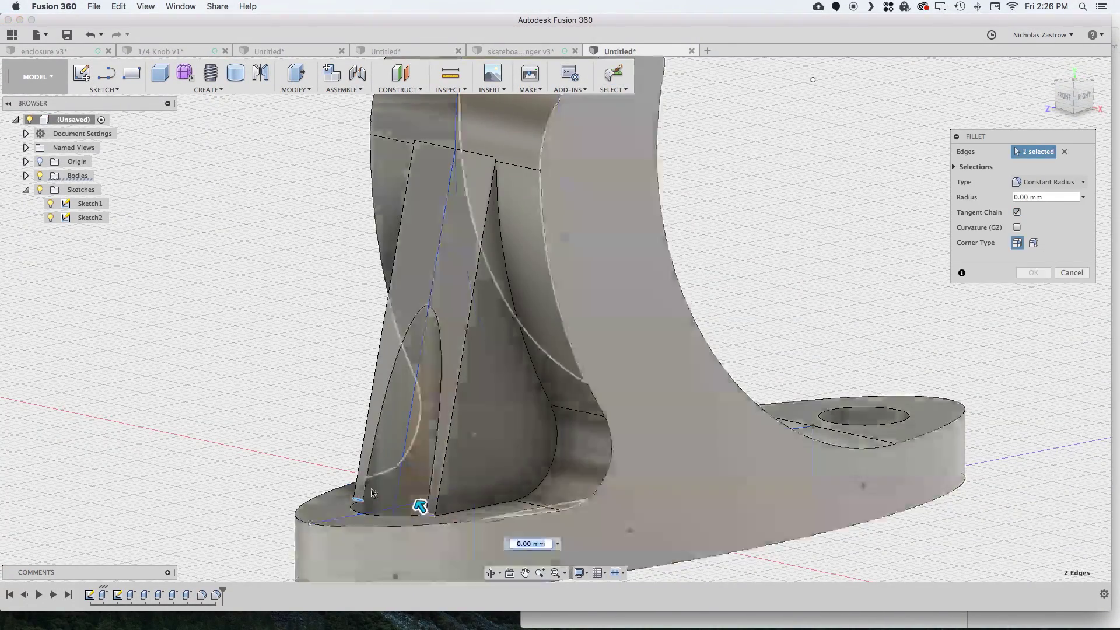
{"action": "left_click", "coordinate": [386, 287], "text": "ctrl"}
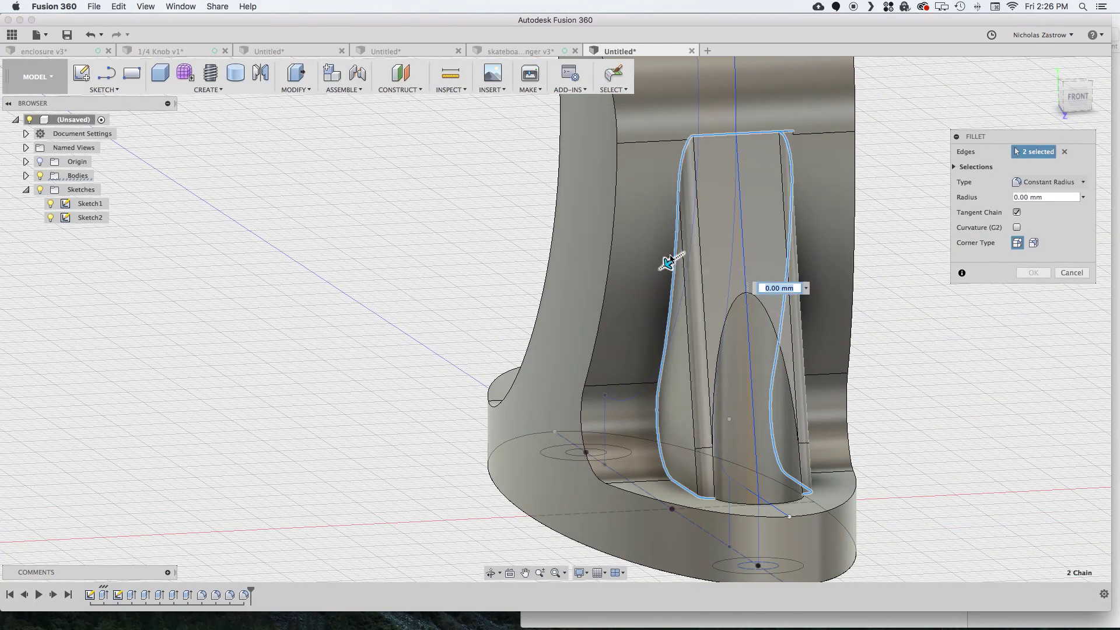
{"action": "left_click", "coordinate": [1052, 154]}
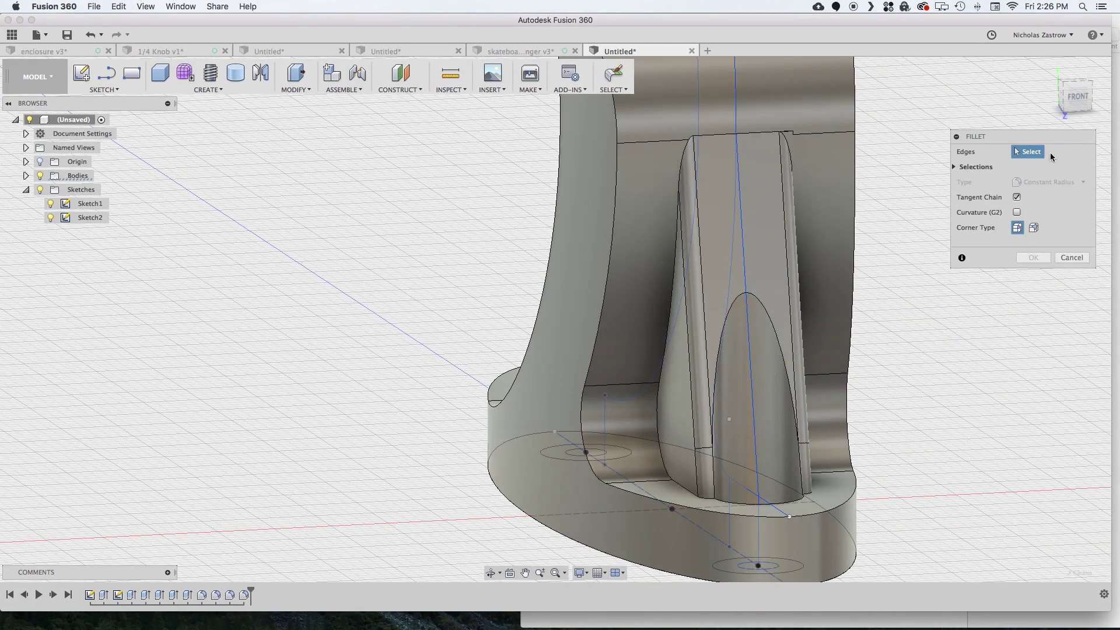
{"action": "left_click", "coordinate": [674, 256]}
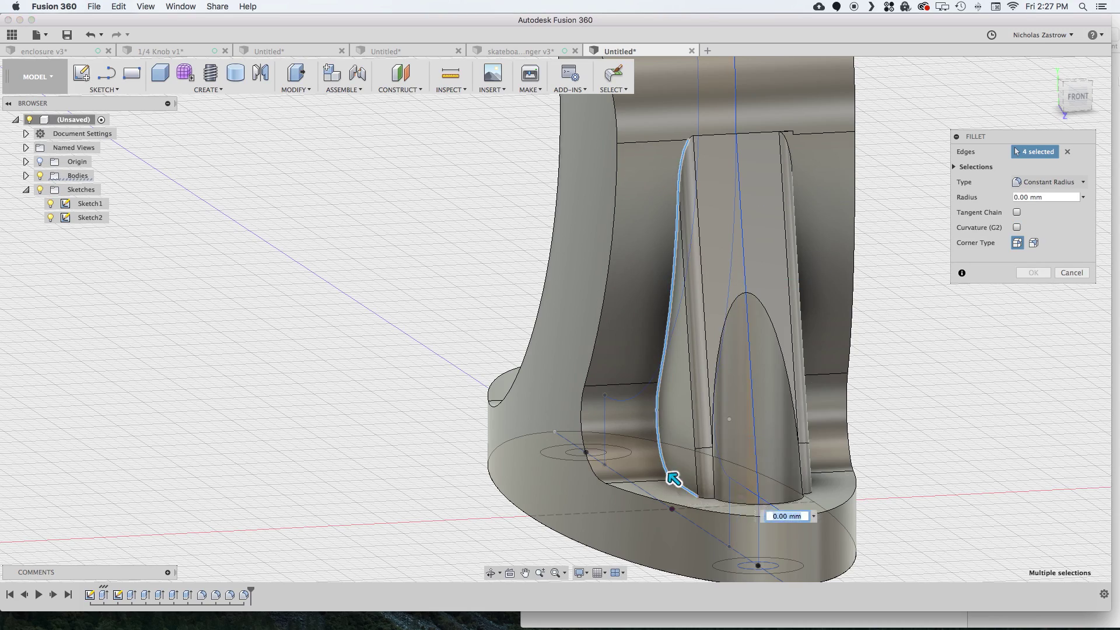
{"action": "middle_click_drag", "start_coordinate": [674, 478], "coordinate": [495, 492], "text": "shift"}
{"action": "left_click", "coordinate": [613, 180]}
{"action": "left_click_drag", "start_coordinate": [645, 475], "coordinate": [625, 499]}
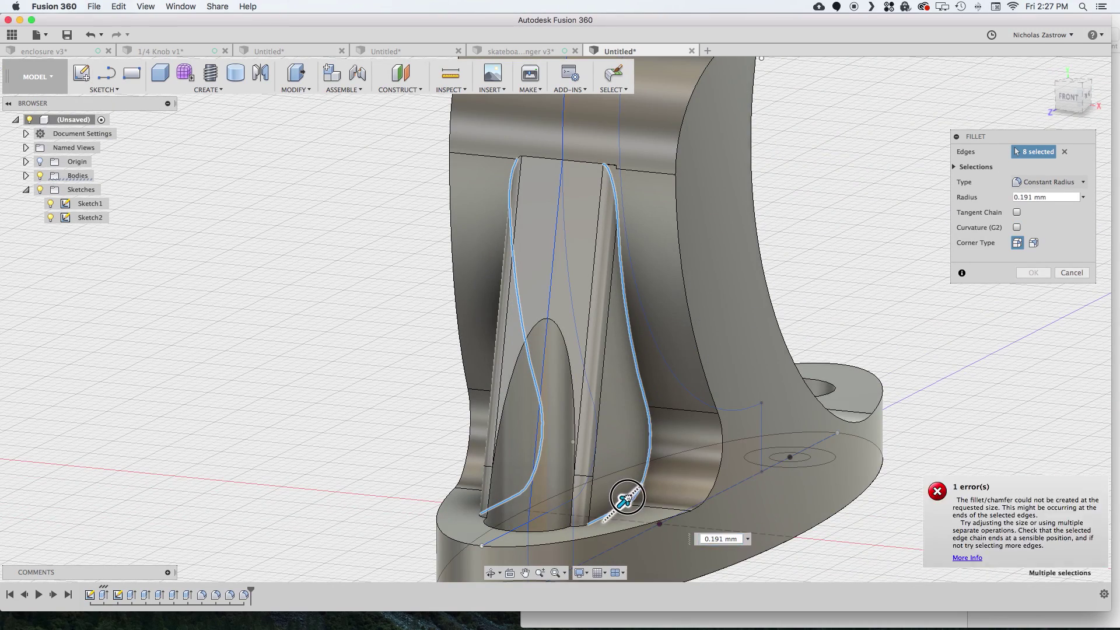
{"action": "key", "text": "Escape"}
- Fillet the base's outer edge
{"action": "middle_click_drag", "start_coordinate": [844, 195], "coordinate": [787, 242], "text": "shift"}
{"action": "key", "text": "f"}
{"action": "left_click", "coordinate": [652, 351]}
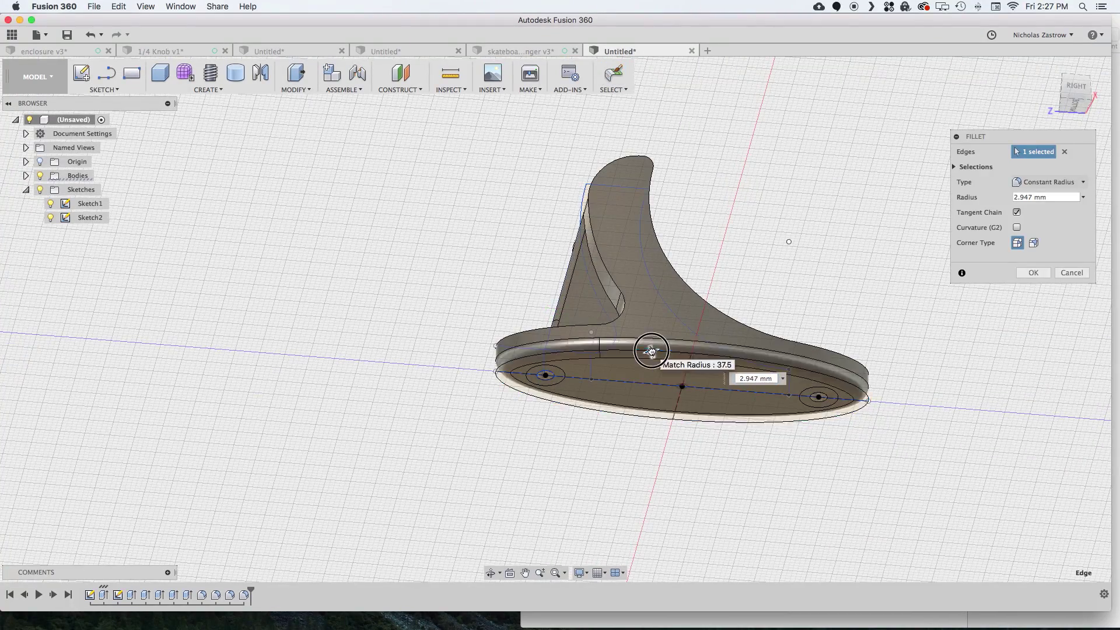
{"action": "key", "text": "Return"}
- Apply a 1 mm fillet to the body's remaining edges
{"action": "left_click", "coordinate": [1067, 92]}
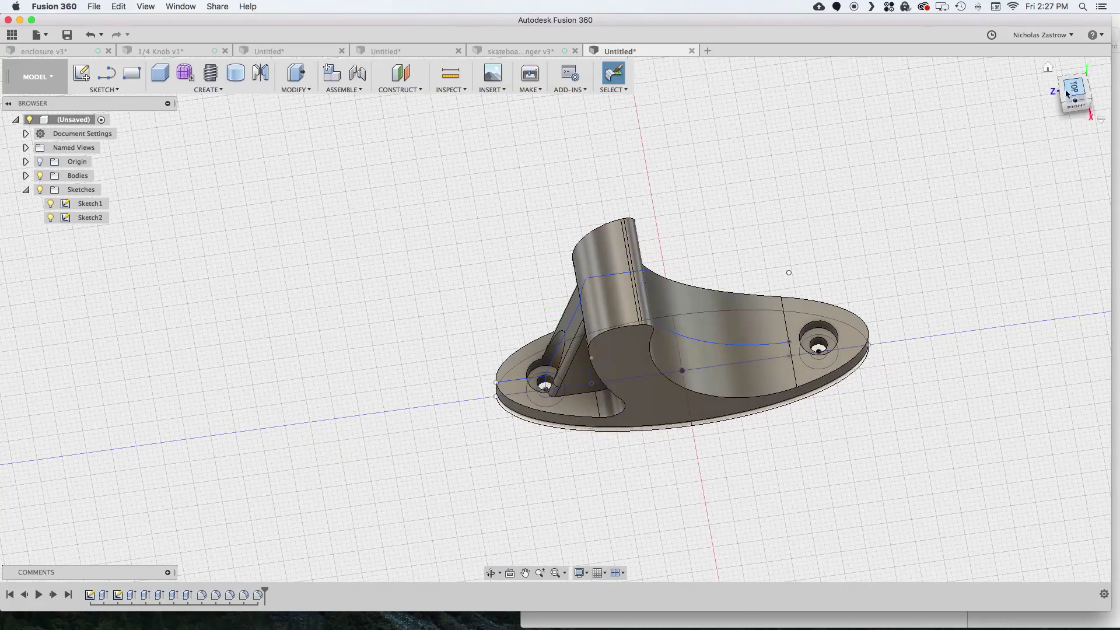
{"action": "key", "text": "f"}
{"action": "left_click", "coordinate": [622, 412]}
{"action": "type", "text": "1"}
{"action": "key", "text": "Return"}
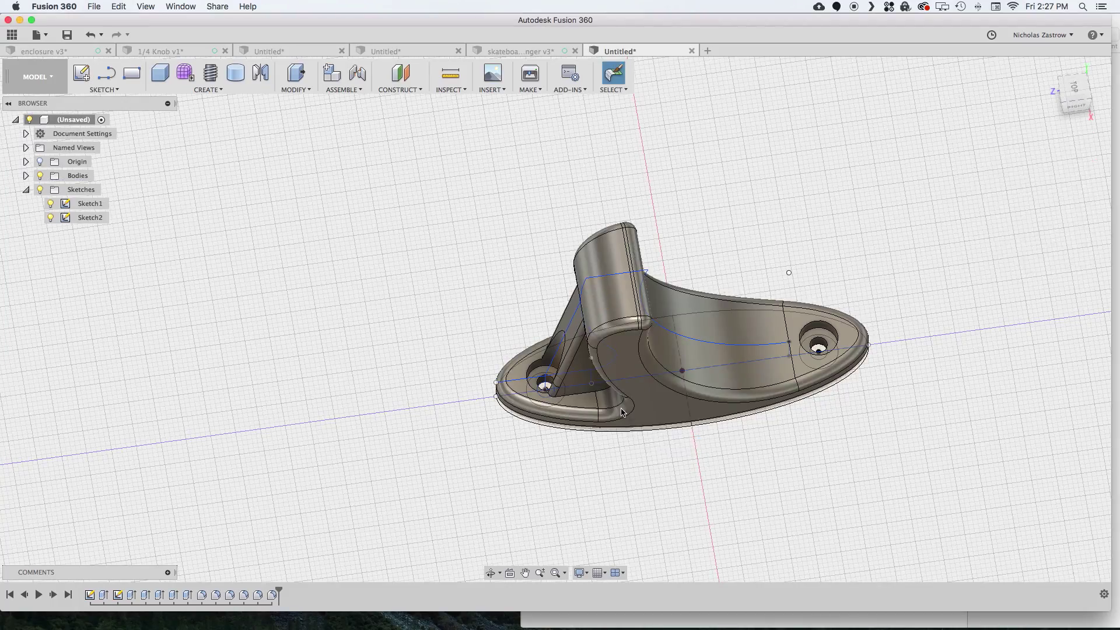
{"action": "mouse_move", "coordinate": [1068, 102]}
{"action": "middle_mouse_down", "text": "shift"}
{"action": "mouse_move", "coordinate": [389, 98]}
{"action": "mouse_move", "coordinate": [268, 72]}
{"action": "mouse_move", "coordinate": [1079, 98]}
{"action": "middle_mouse_up", "text": "shift"}
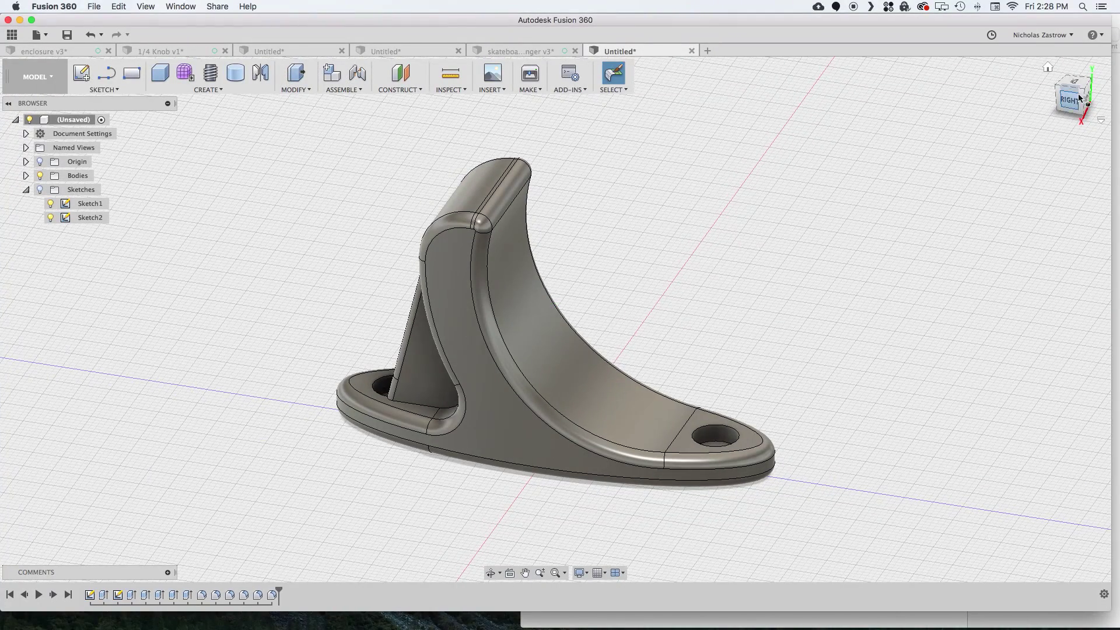
- Send the hanger body from 3D Print to Cura and rotate it onto the build plate
{"action": "left_click", "coordinate": [541, 80]}
{"action": "left_click", "coordinate": [479, 268]}
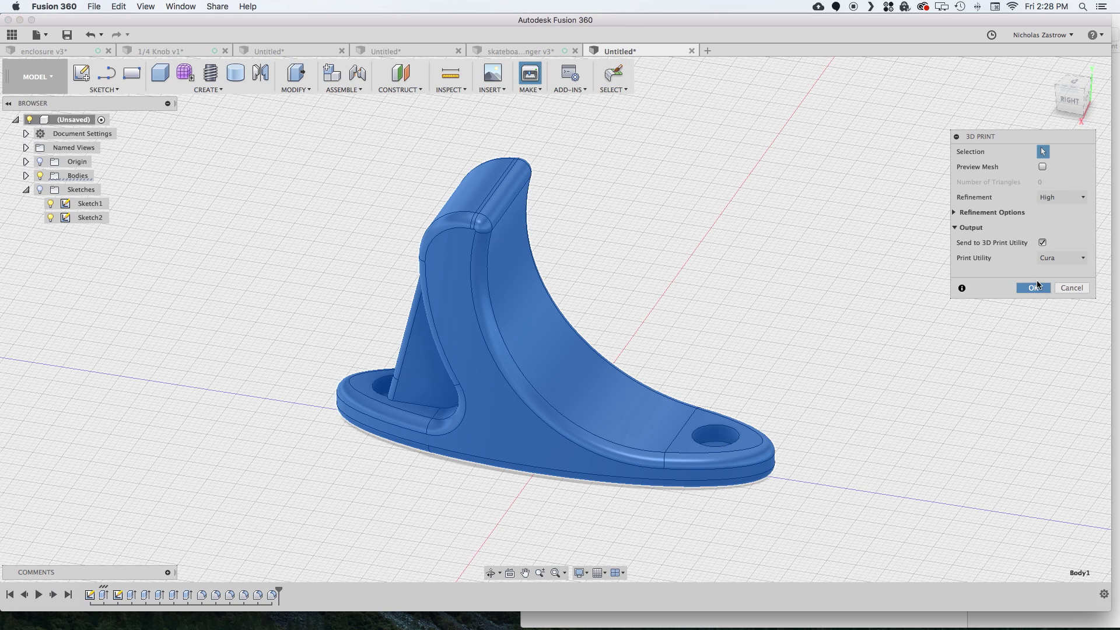
{"action": "left_click", "coordinate": [1035, 288]}
{"action": "left_click_drag", "start_coordinate": [758, 207], "coordinate": [785, 461]}
{"action": "left_click_drag", "start_coordinate": [856, 376], "coordinate": [751, 310]}
- Multiply the hanger model in Cura to add one extra copy
{"action": "right_click", "coordinate": [677, 350]}
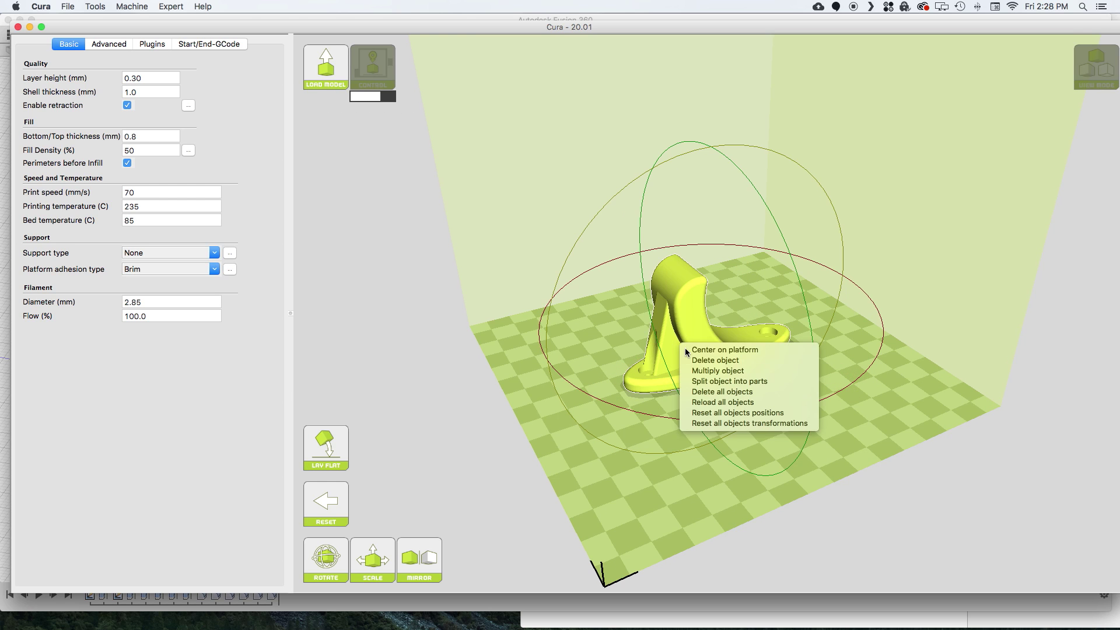
{"action": "left_click", "coordinate": [716, 366]}
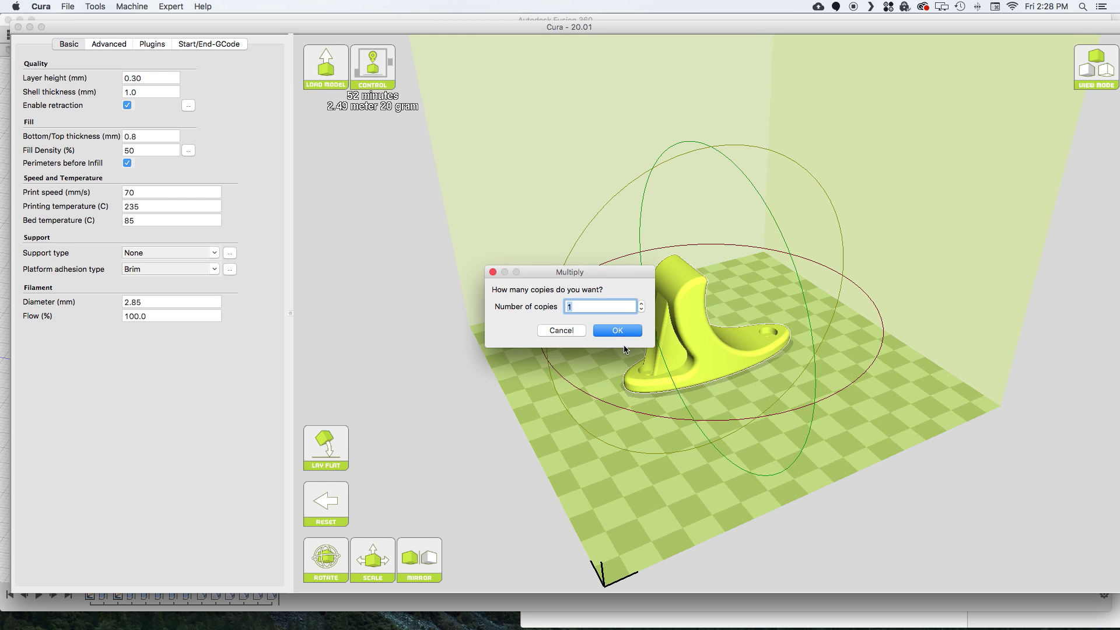
{"action": "left_click", "coordinate": [611, 330]}
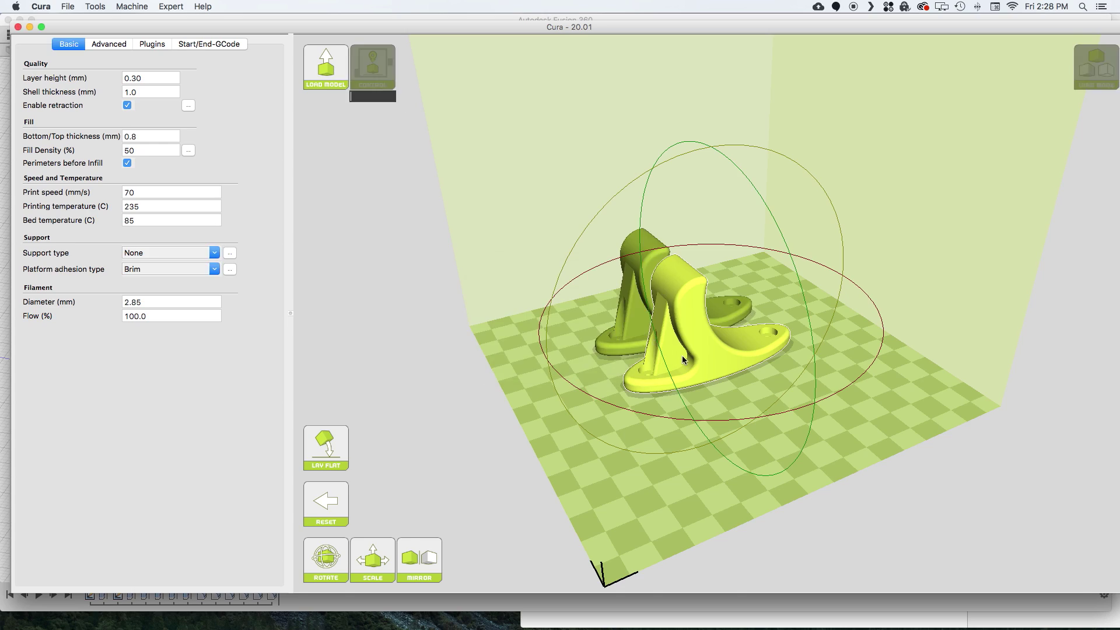